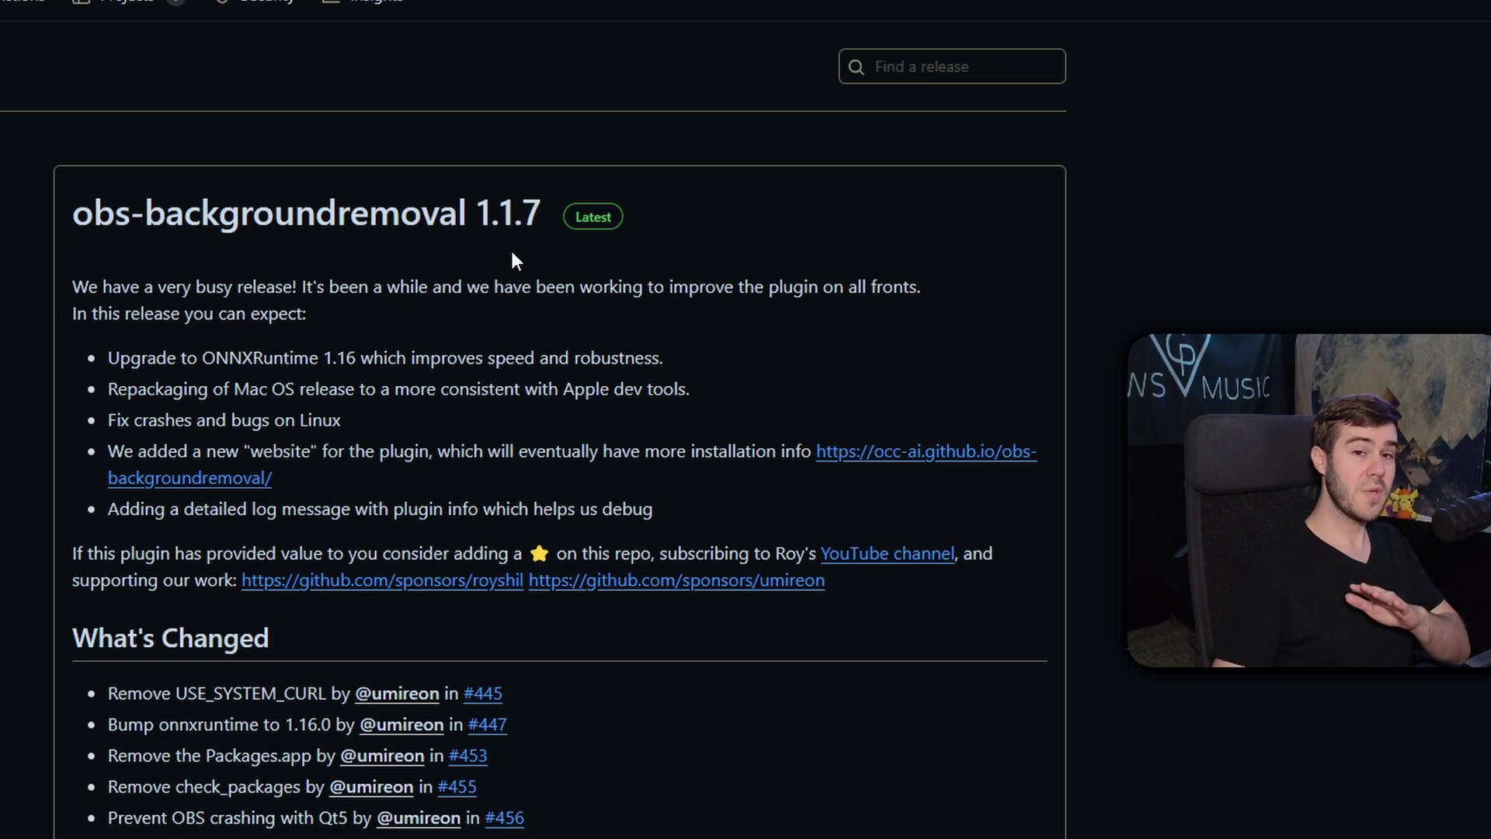
# Step: Open the obs-backgroundremoval 1.1.7 release page and scroll down to its Assets list
pyautogui.click(374, 227)
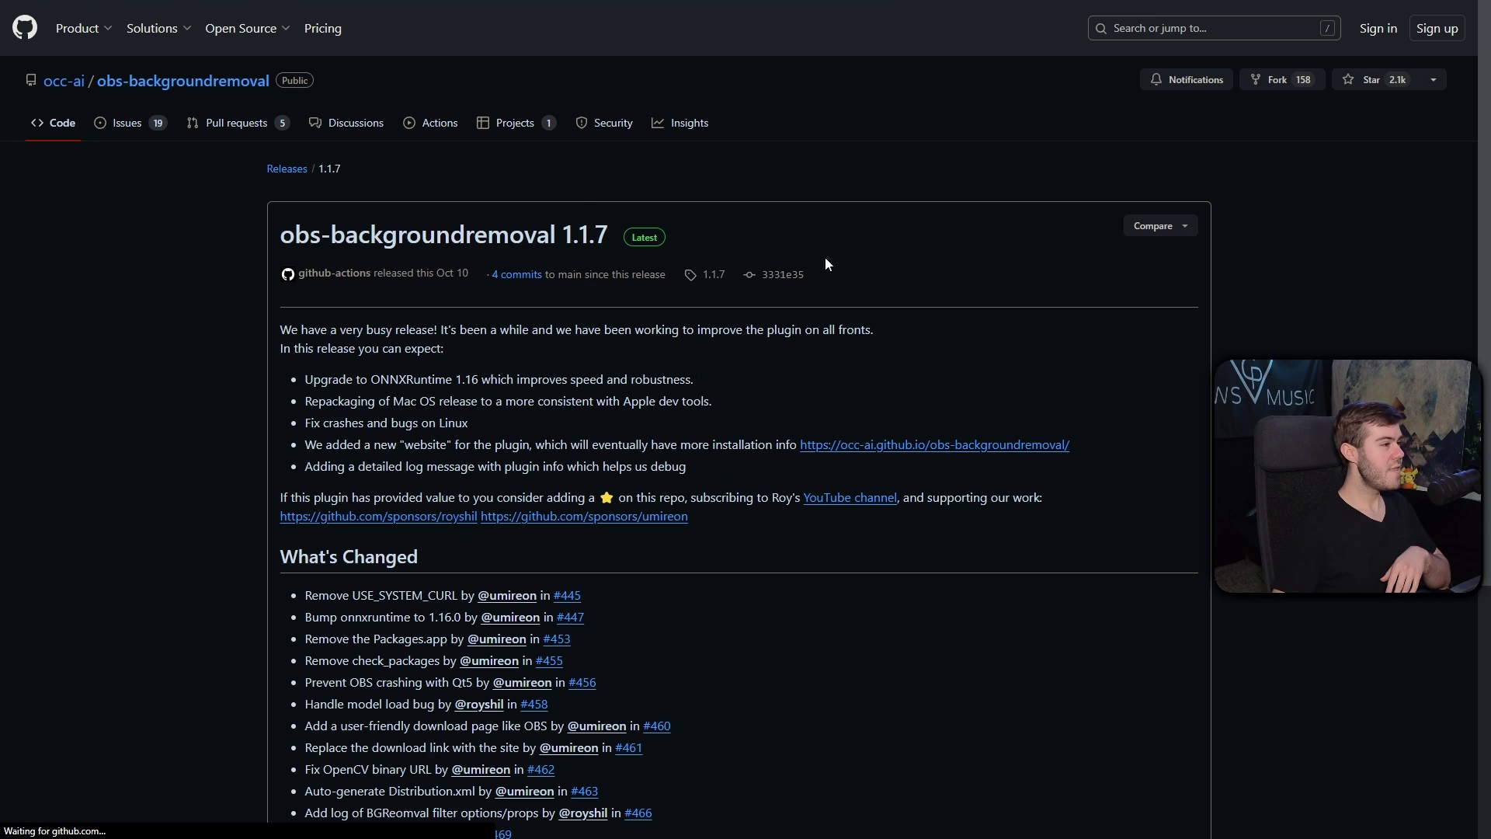
pyautogui.scroll(-7, 765, 348)
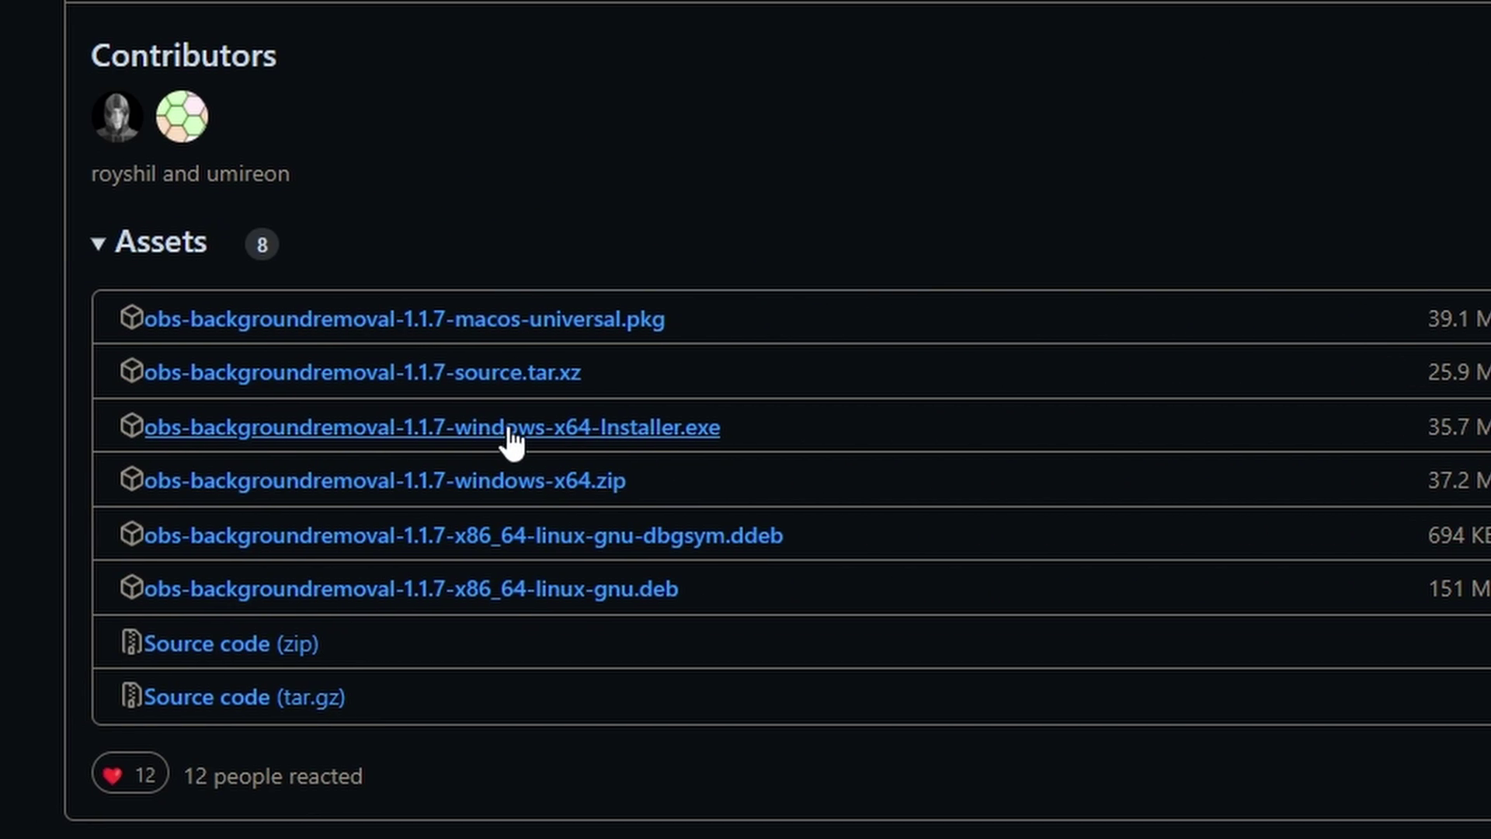
# Step: Download the 1.1.7 windows-x64 installer and let it run past the SmartScreen warning
pyautogui.click(670, 435)
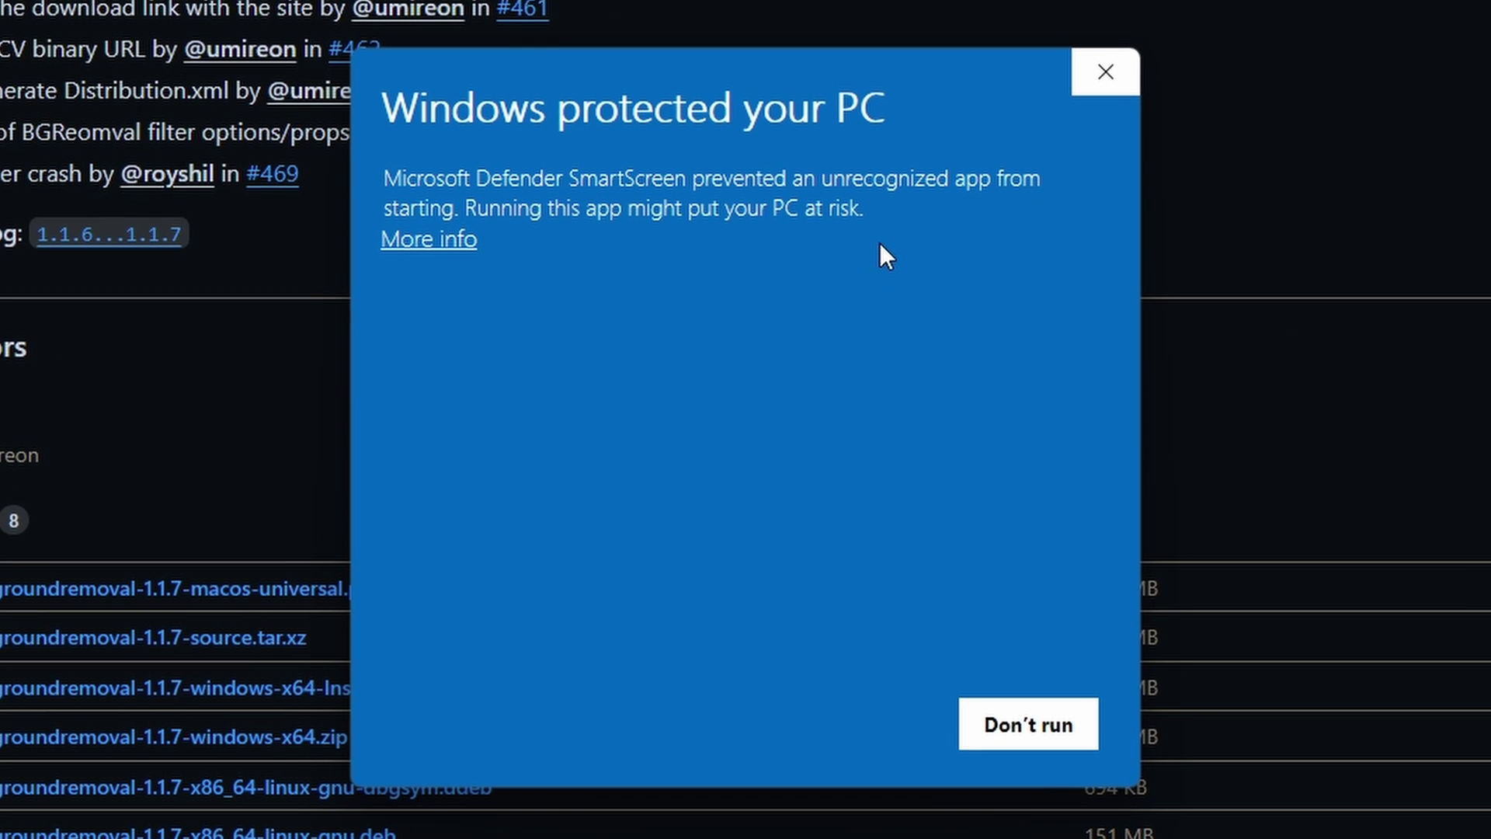
pyautogui.click(452, 240)
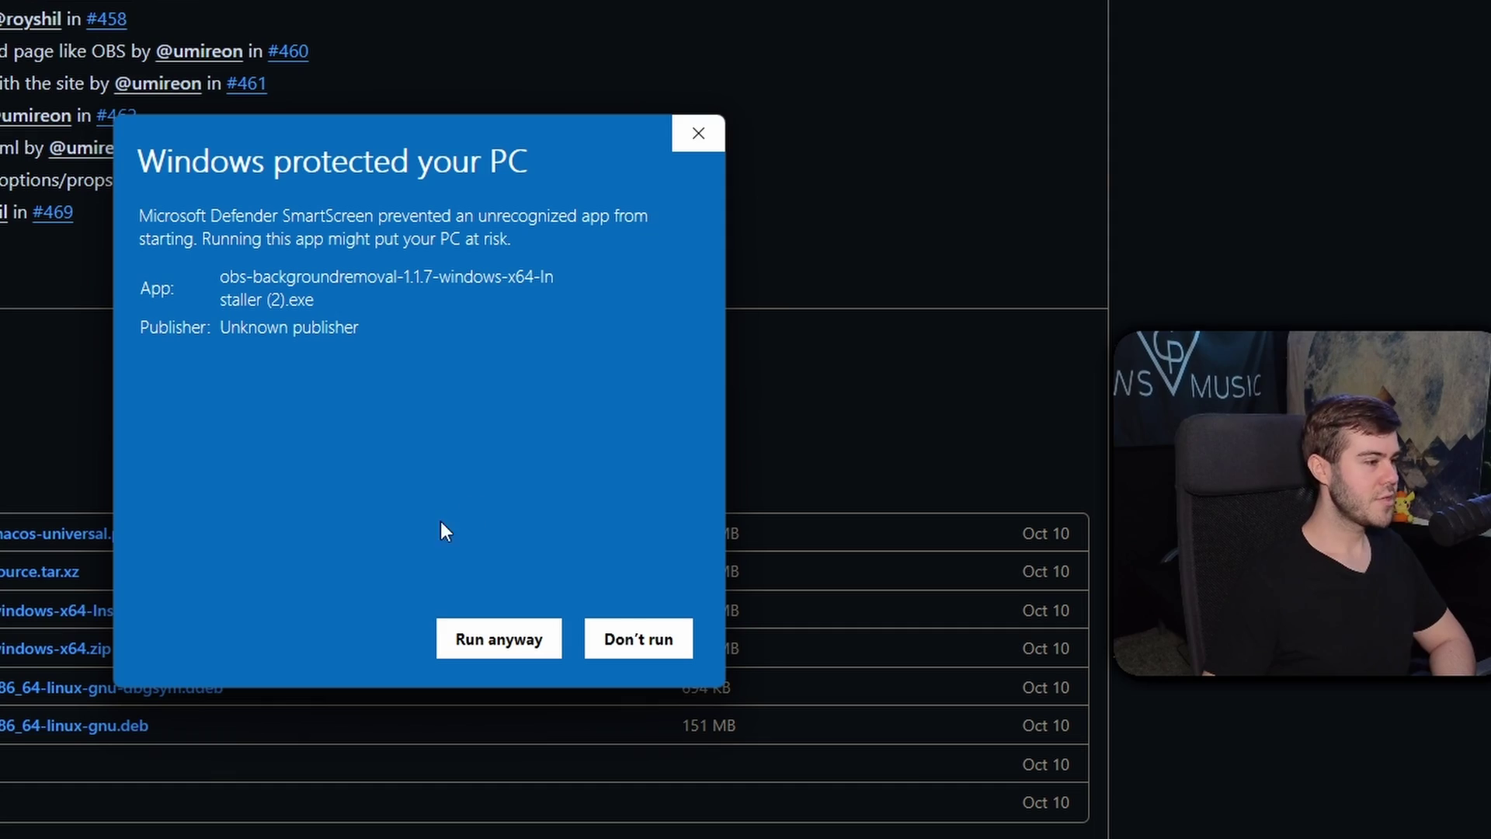
pyautogui.click(481, 640)
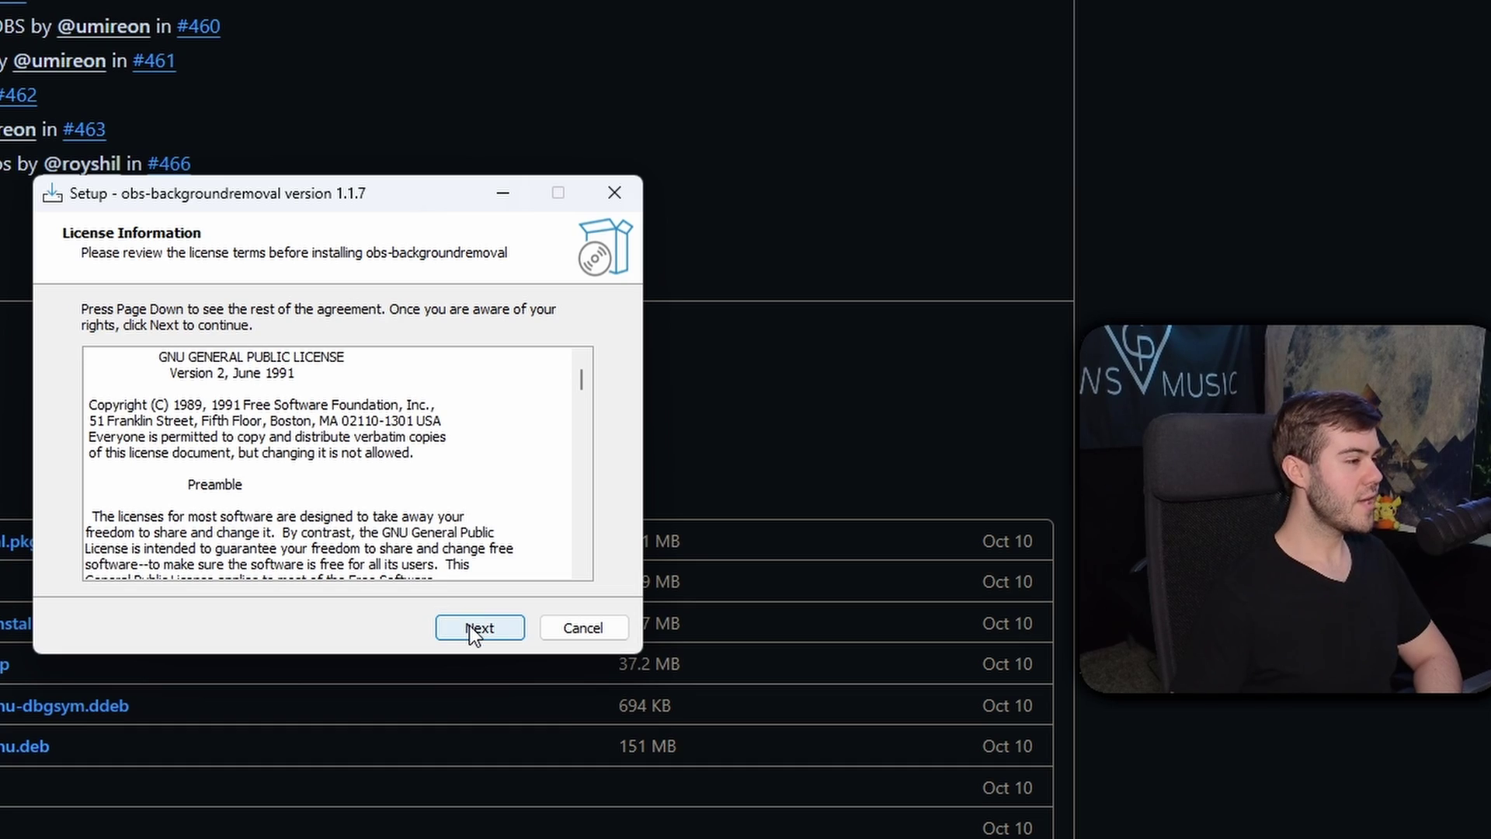
# Step: Install the plugin into C:\Program Files\obs-studio with default settings and finish setup
pyautogui.click(543, 613)
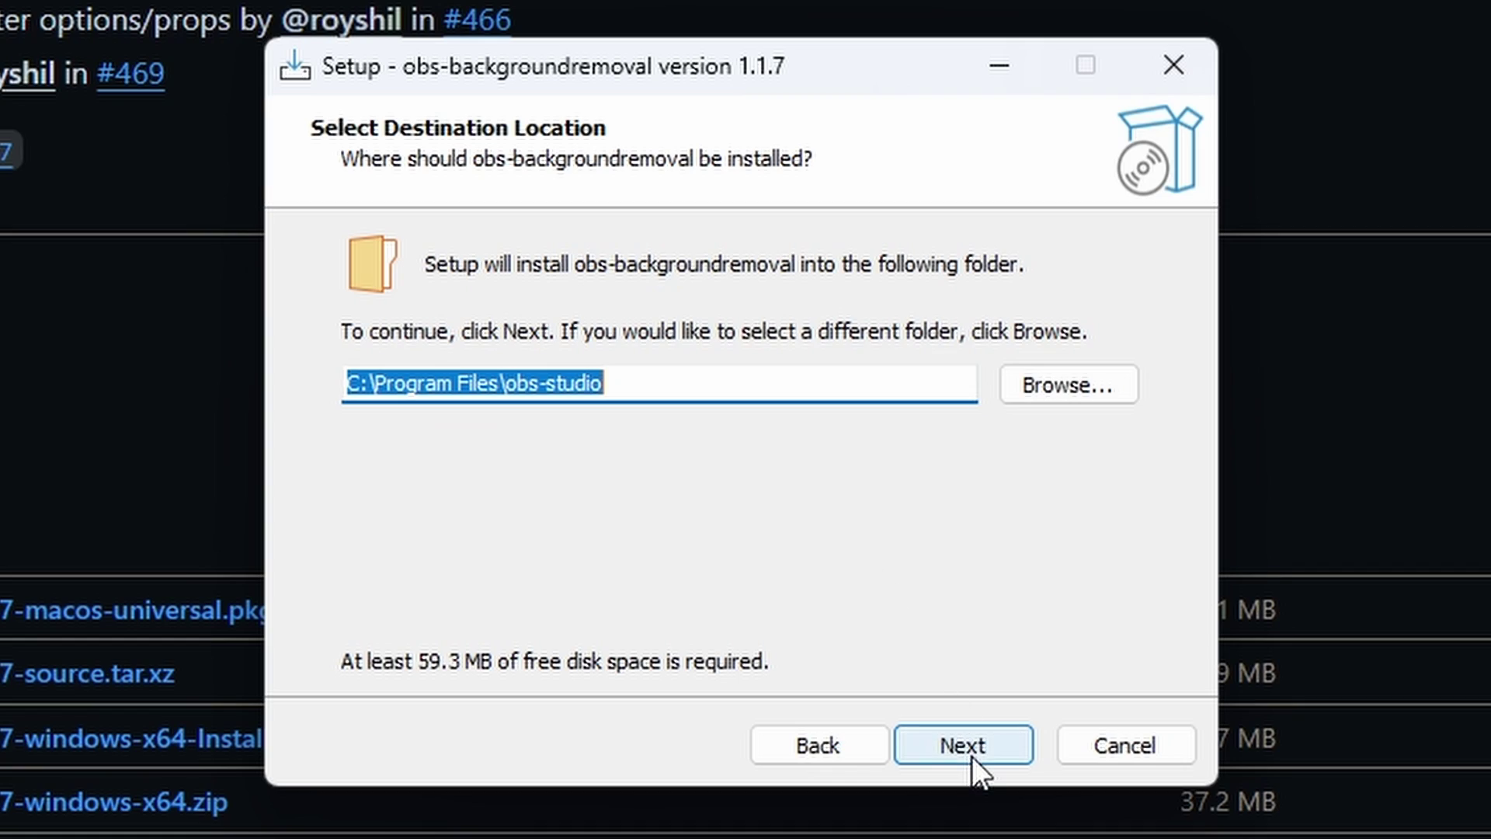
pyautogui.click(974, 753)
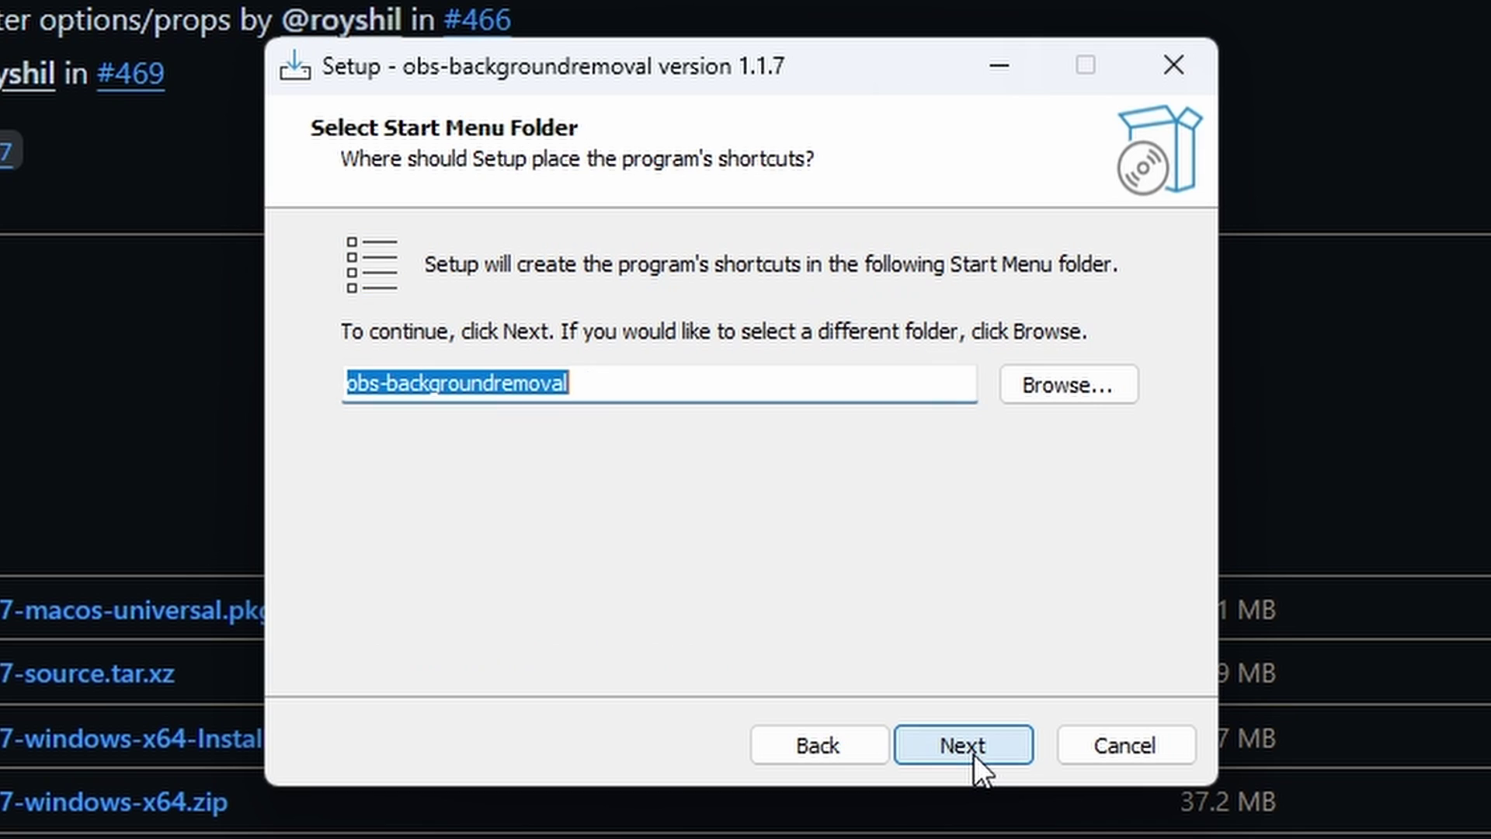
pyautogui.click(973, 753)
pyautogui.click(974, 753)
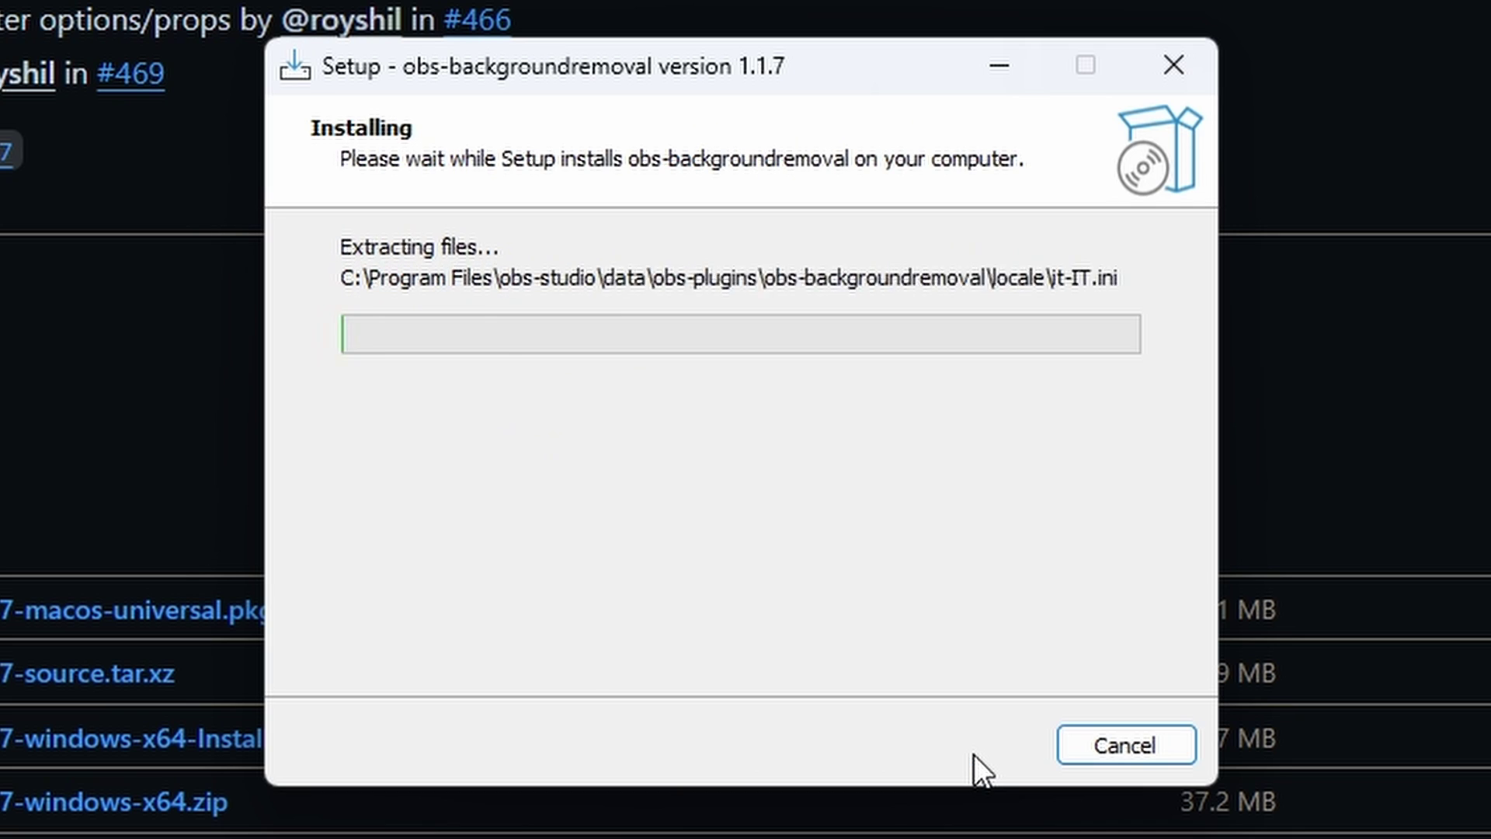
pyautogui.click(980, 746)
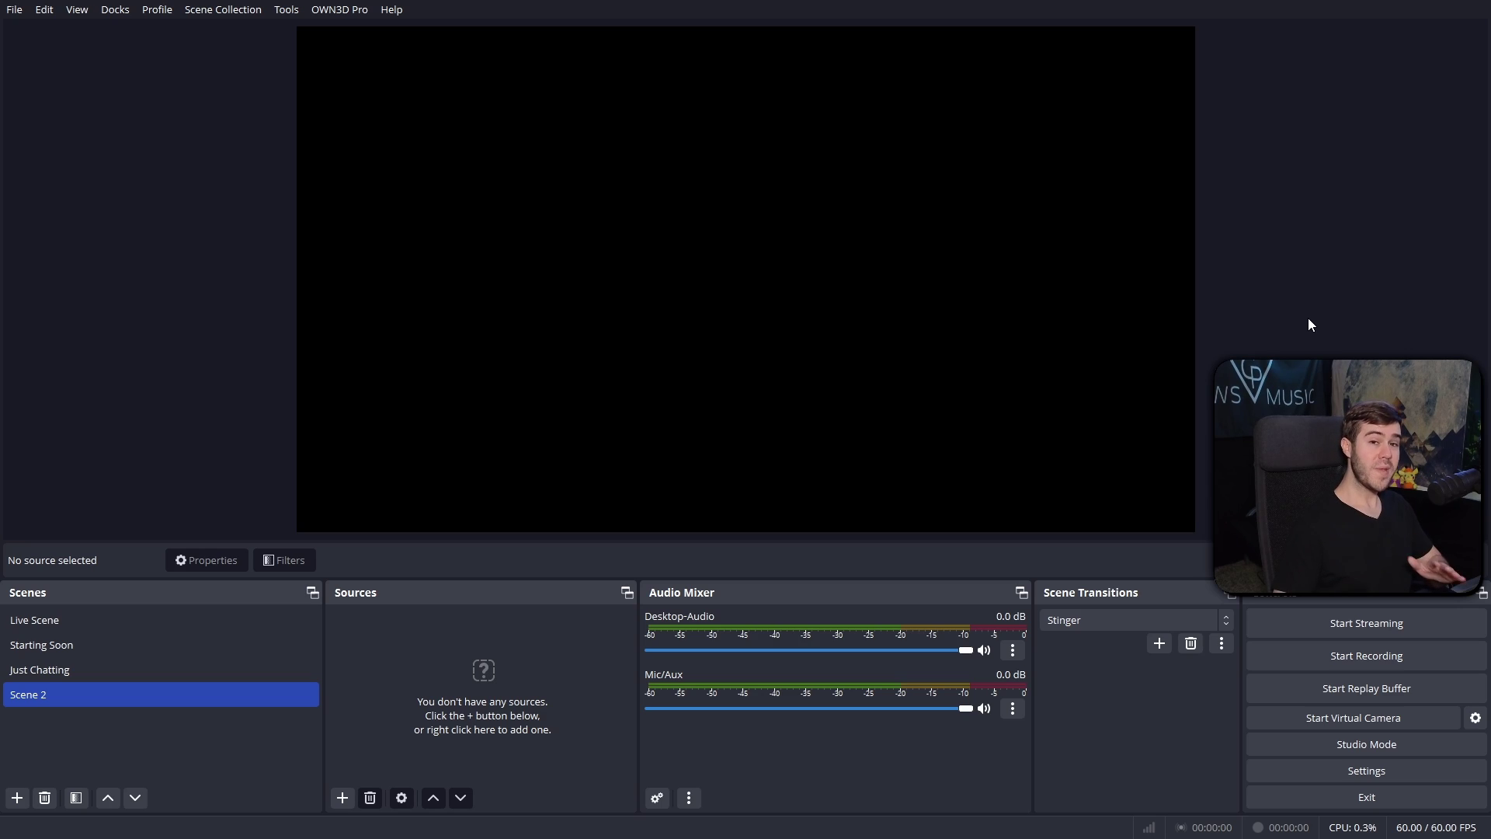
pyautogui.click(403, 14)
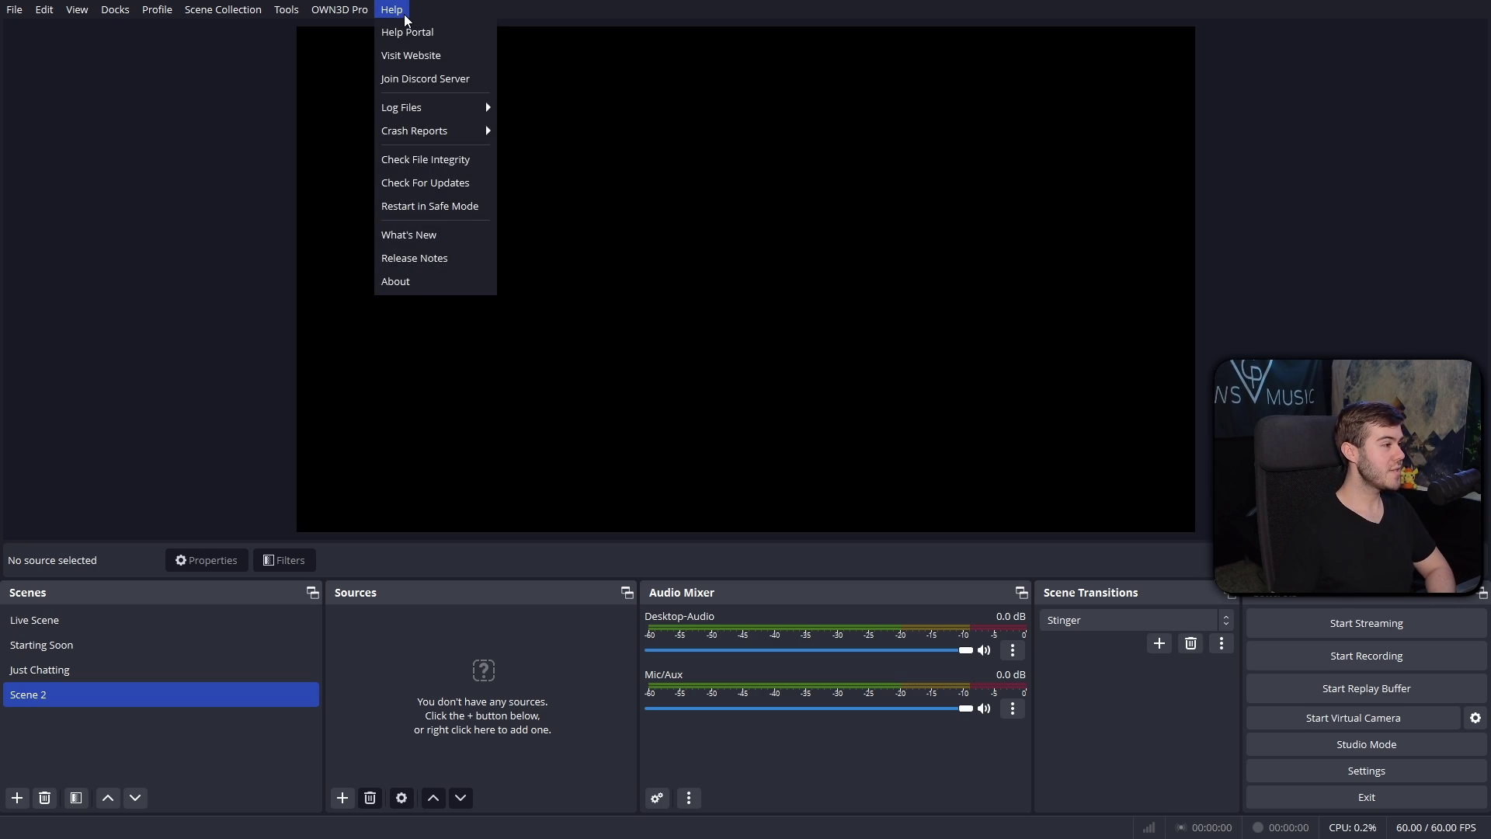
pyautogui.click(435, 186)
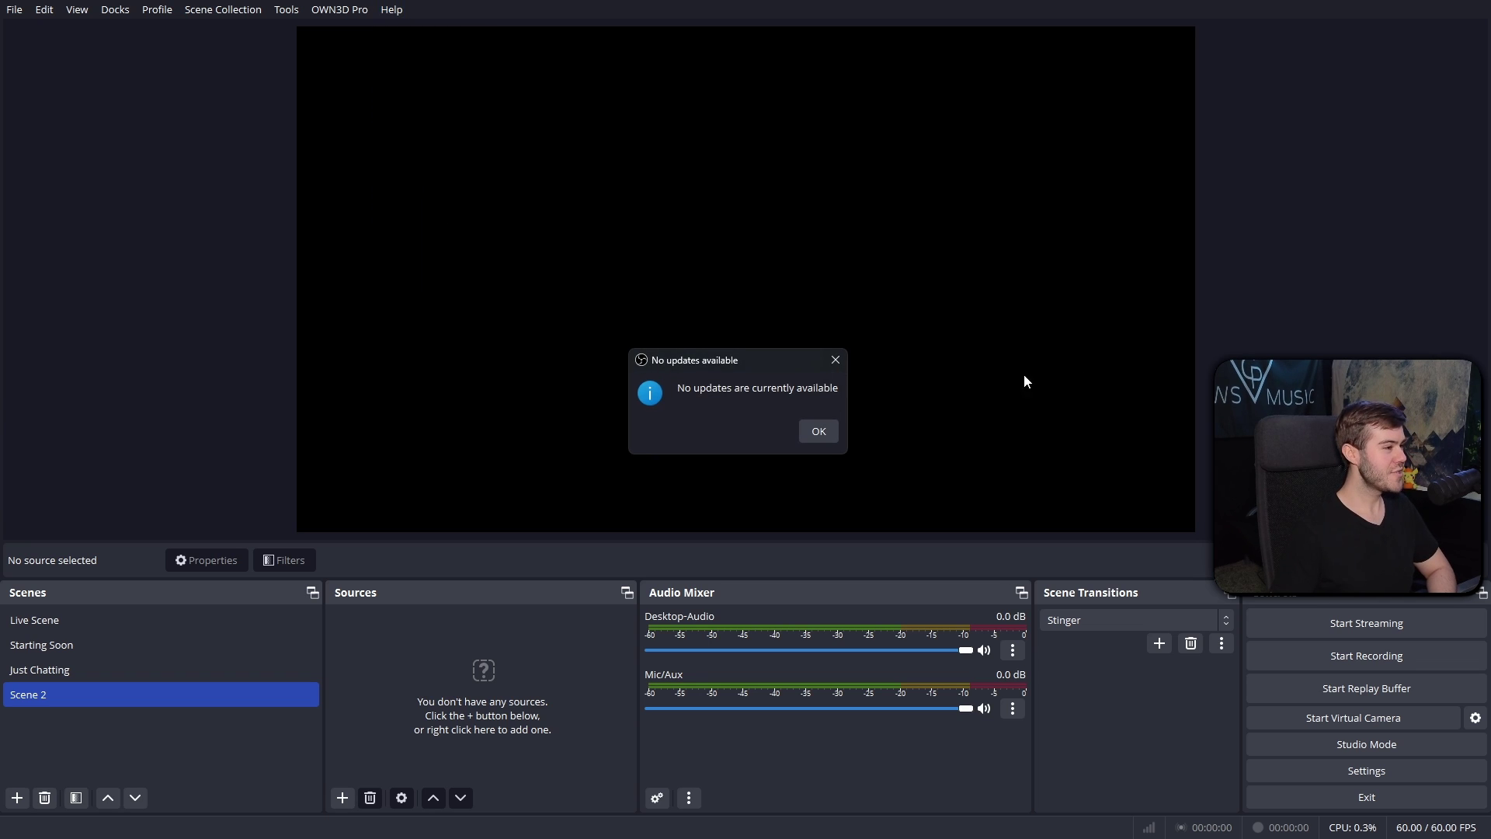
pyautogui.click(827, 432)
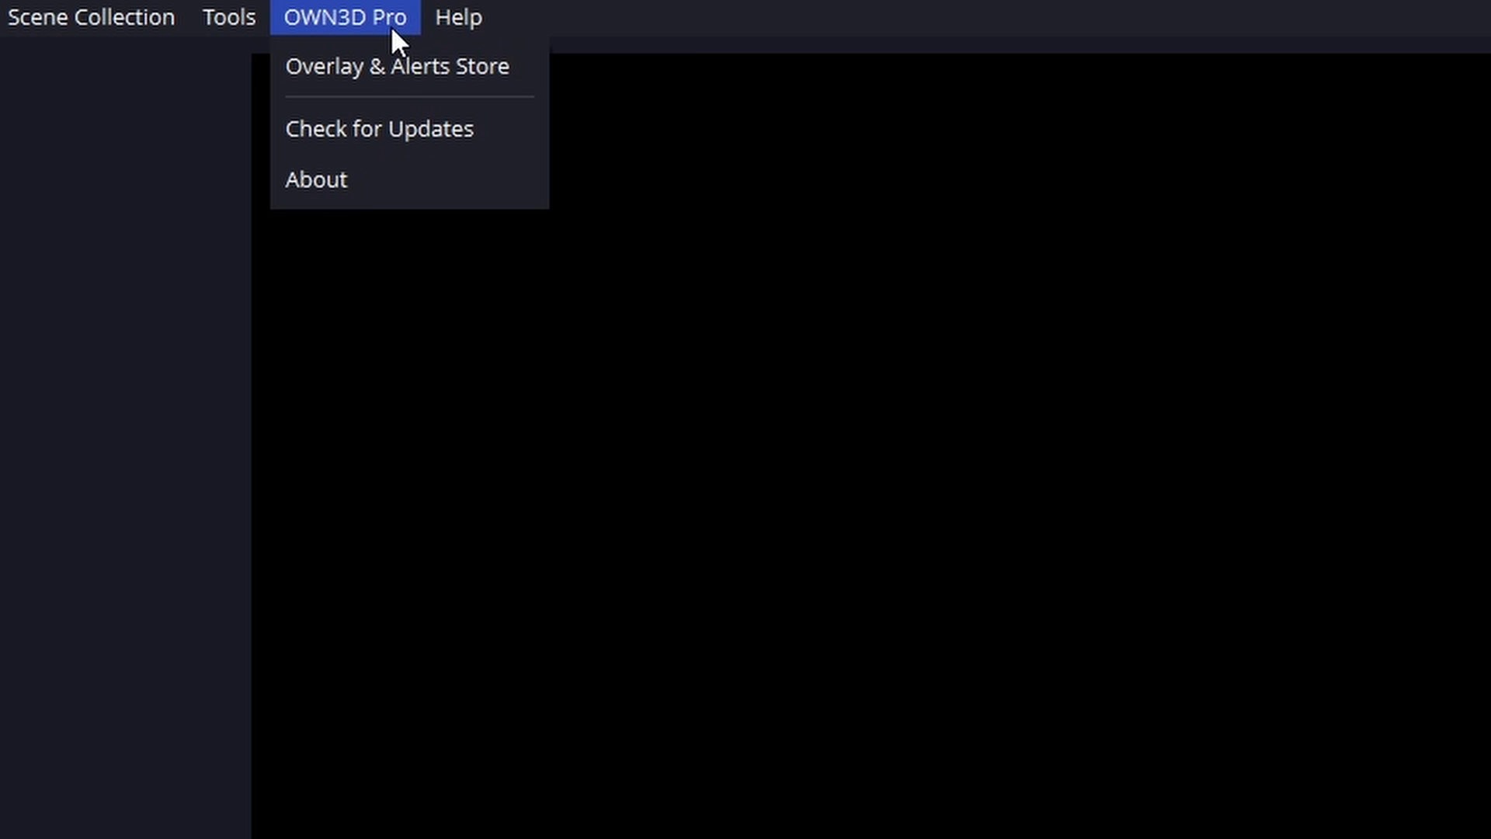
# Step: Browse the All Overlays grid in the OWN3D Overlay & Alerts Store
pyautogui.click(396, 66)
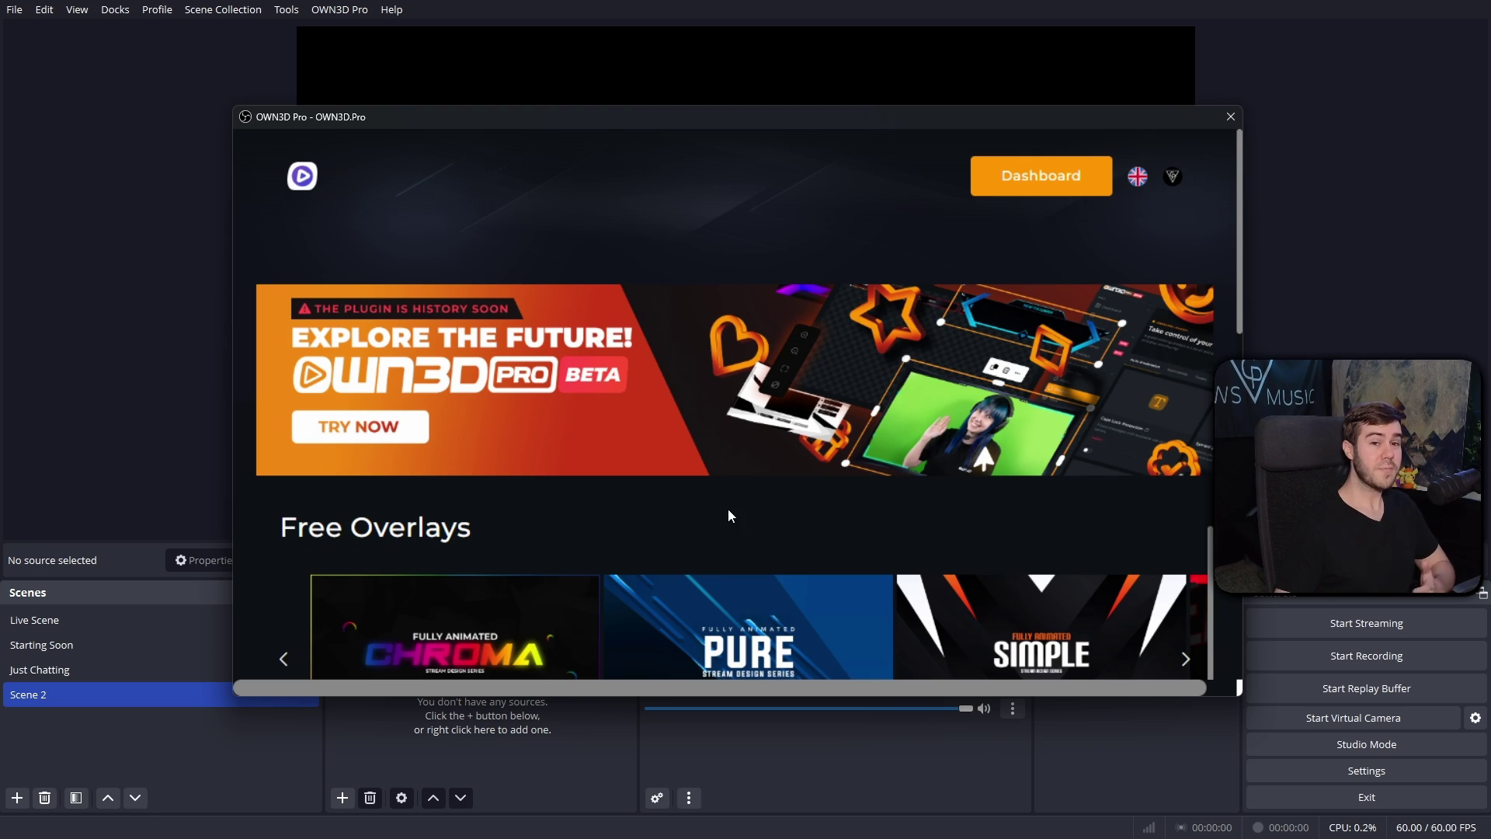
pyautogui.scroll(-15, 729, 511)
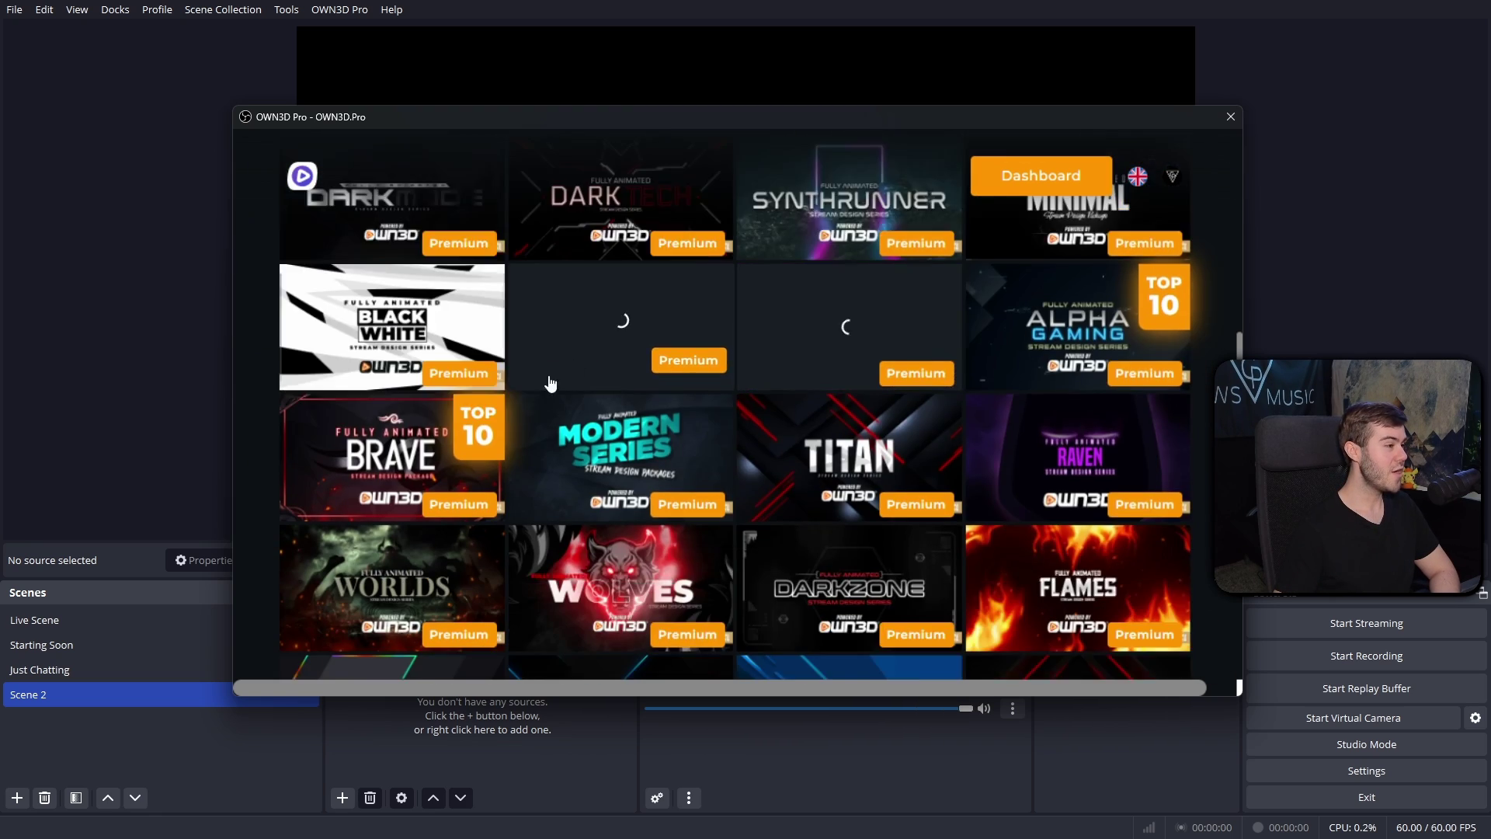
pyautogui.scroll(-10, 551, 383)
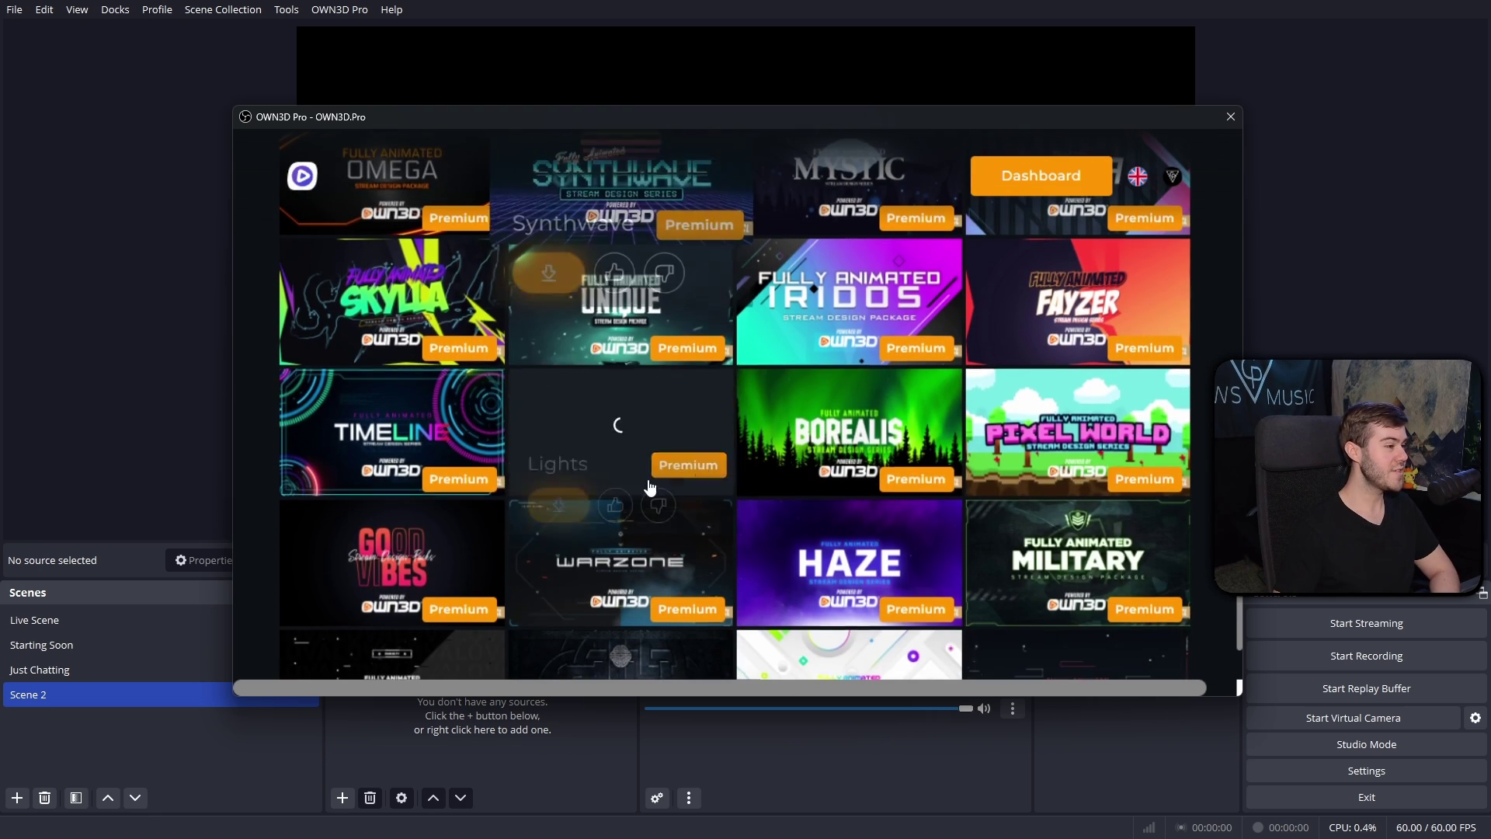
pyautogui.moveTo(740, 400)
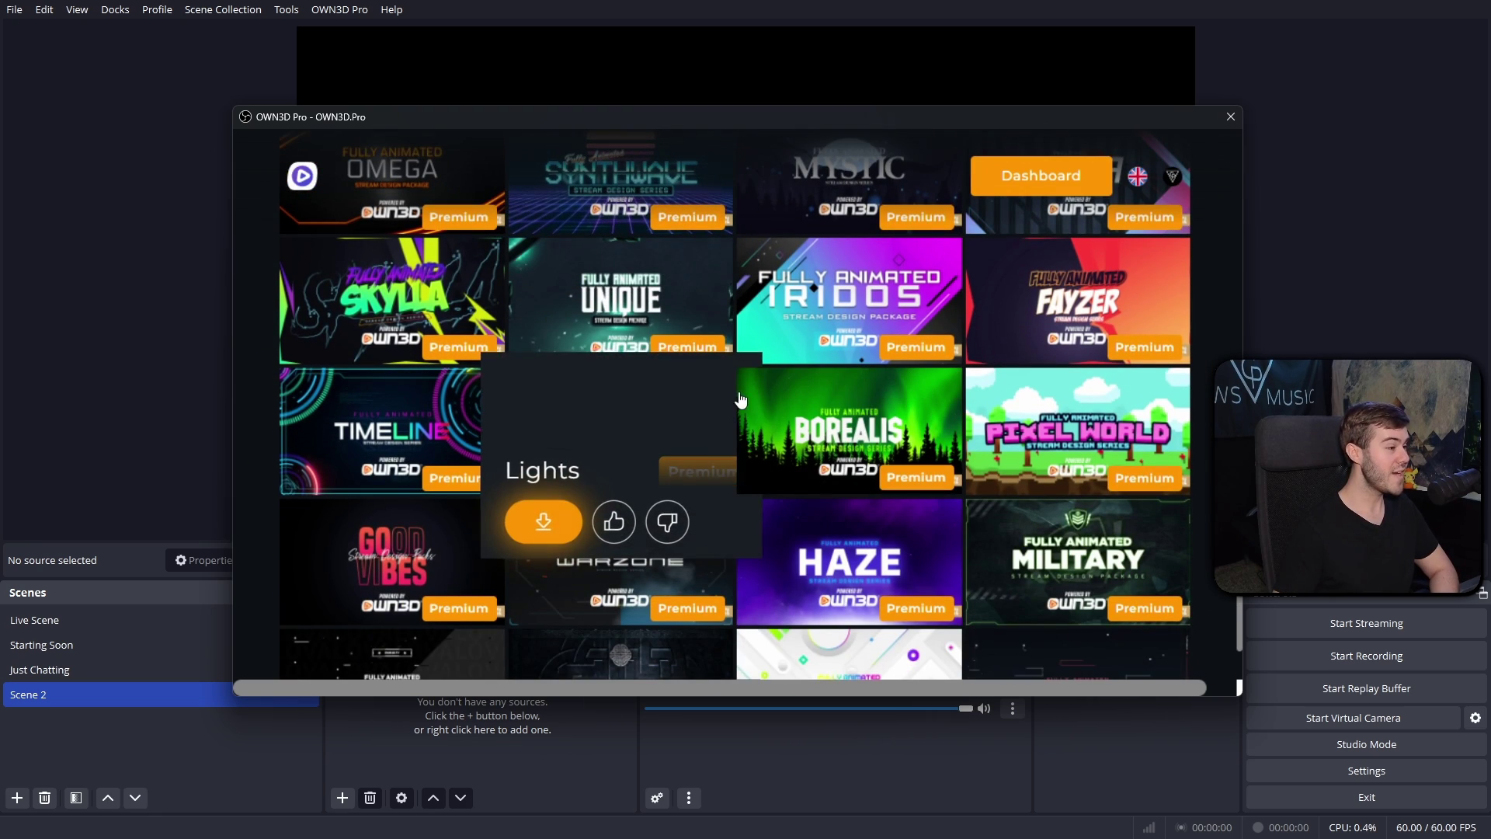
pyautogui.scroll(-3, 725, 499)
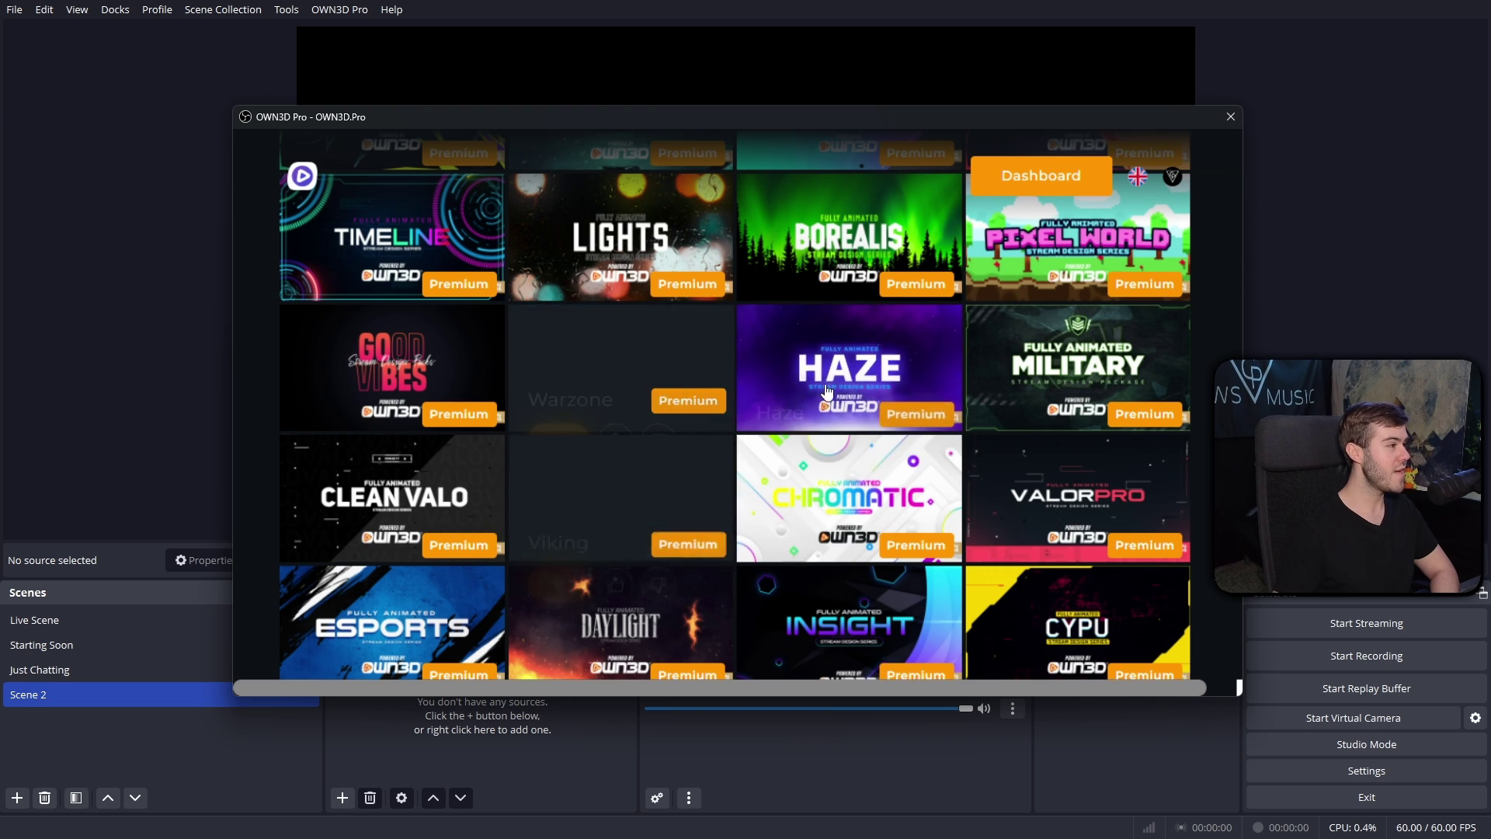
pyautogui.scroll(-3, 827, 392)
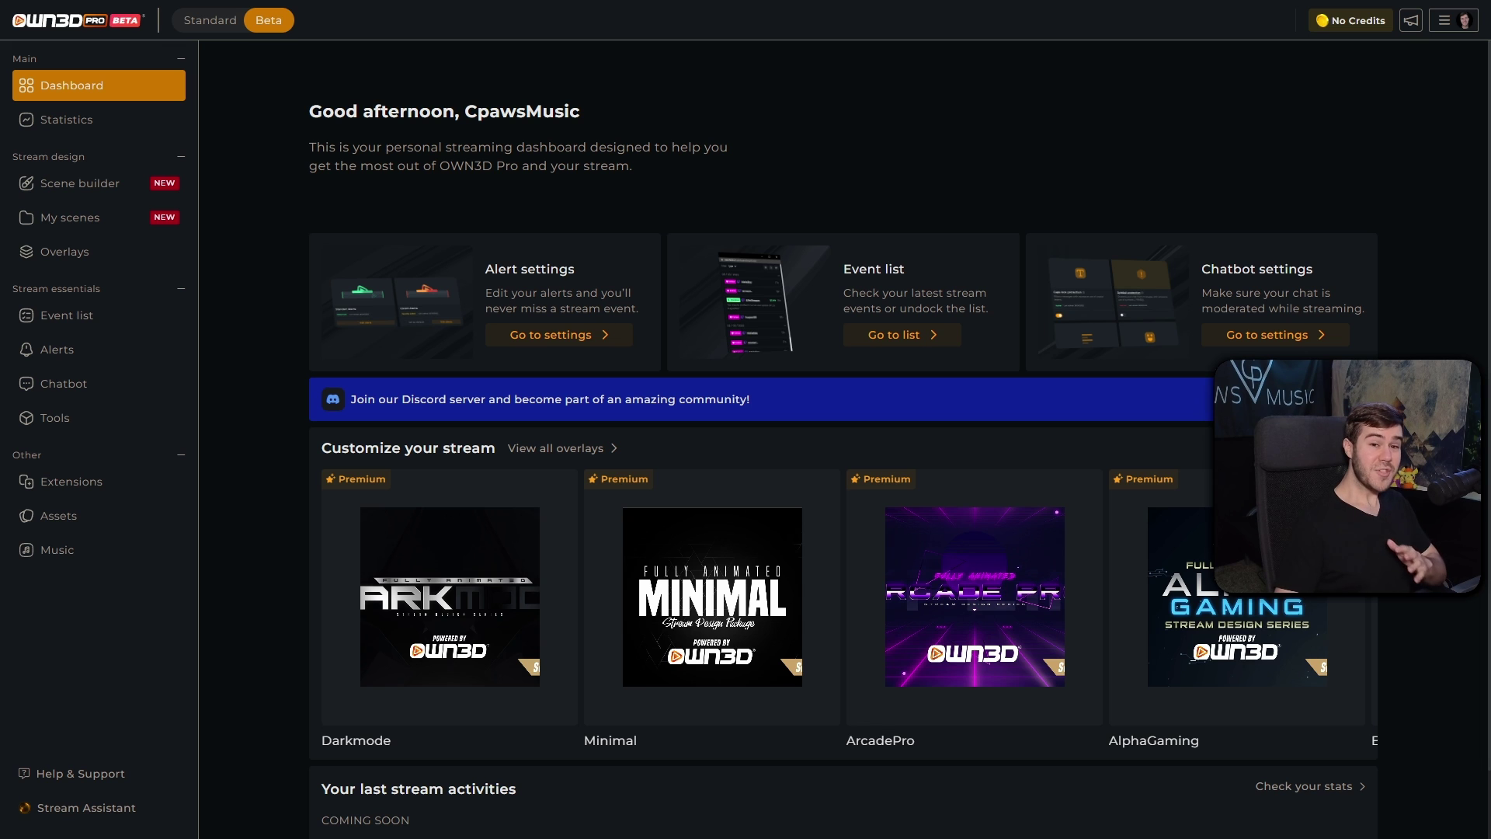
# Step: Ask the Stream Assistant the prepared question about Star Wars channel-point ideas
pyautogui.click(82, 809)
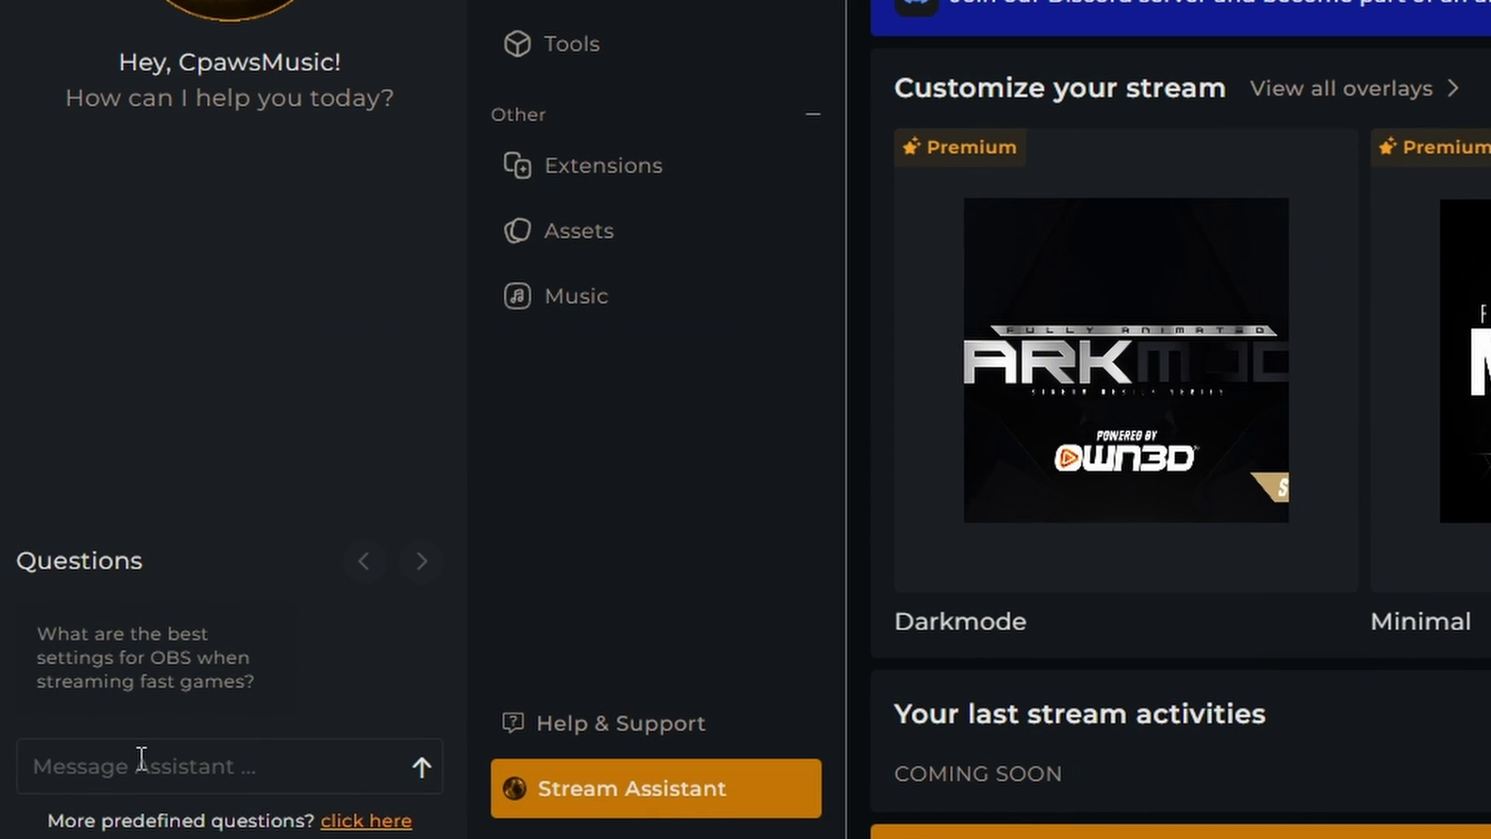
pyautogui.write("Give me fun channel point ideas for when I'm playing a star wars game.")
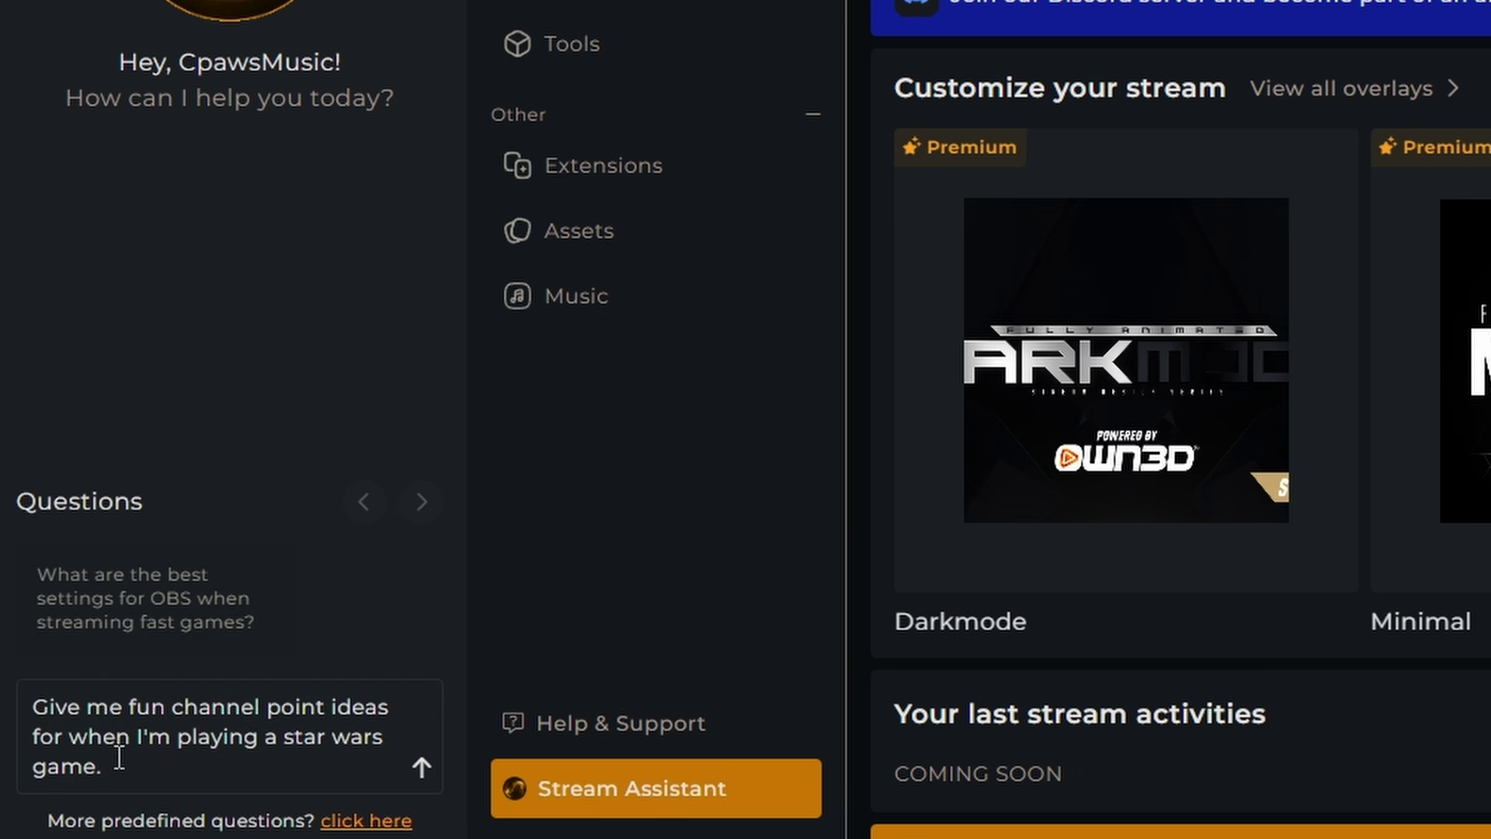
pyautogui.press('Return')
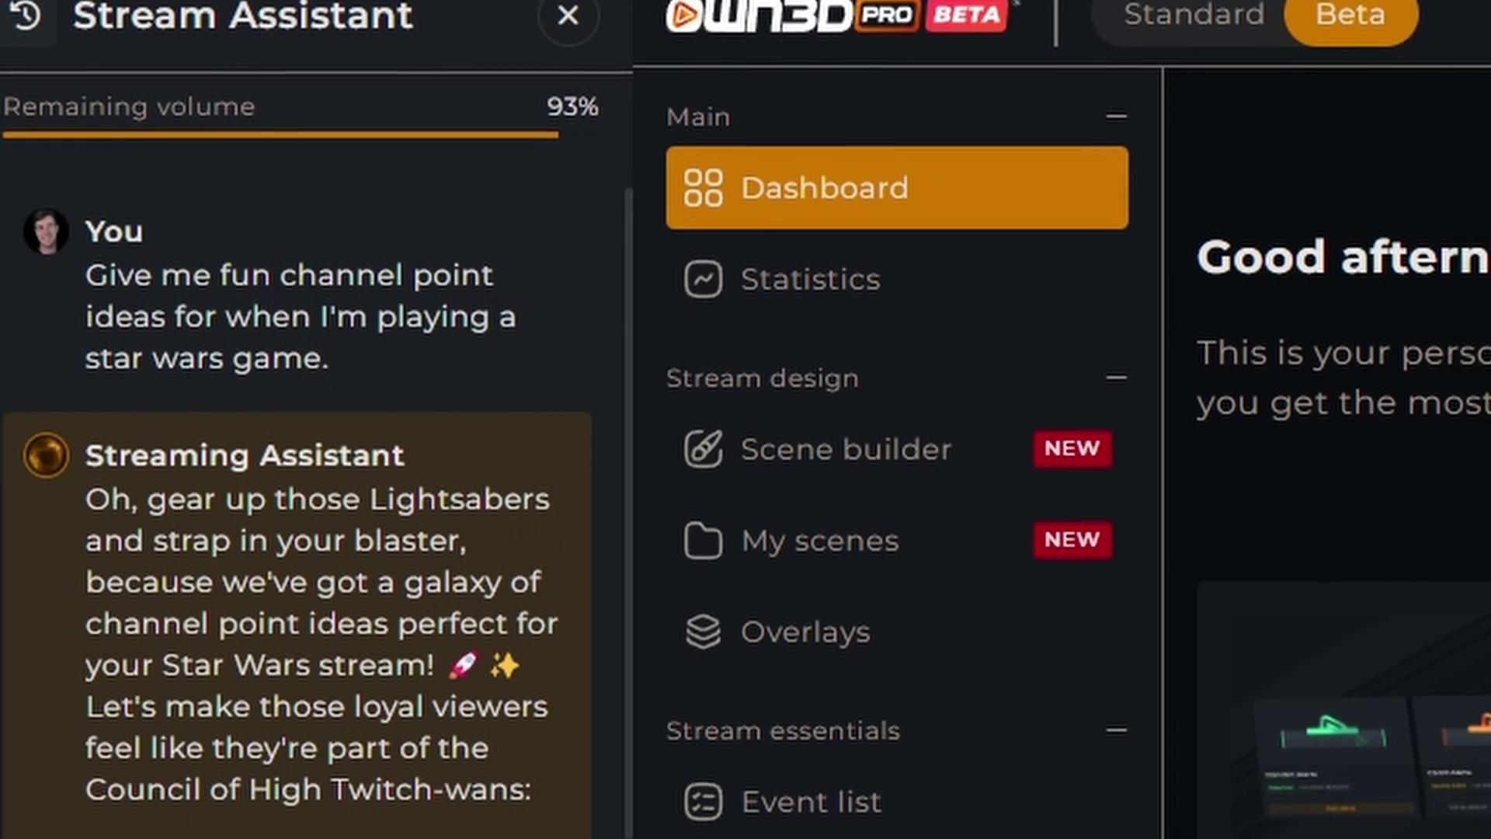
# Step: Read through the assistant's suggestions and the dashboard's overlay cards
pyautogui.scroll(-8, 143, 738)
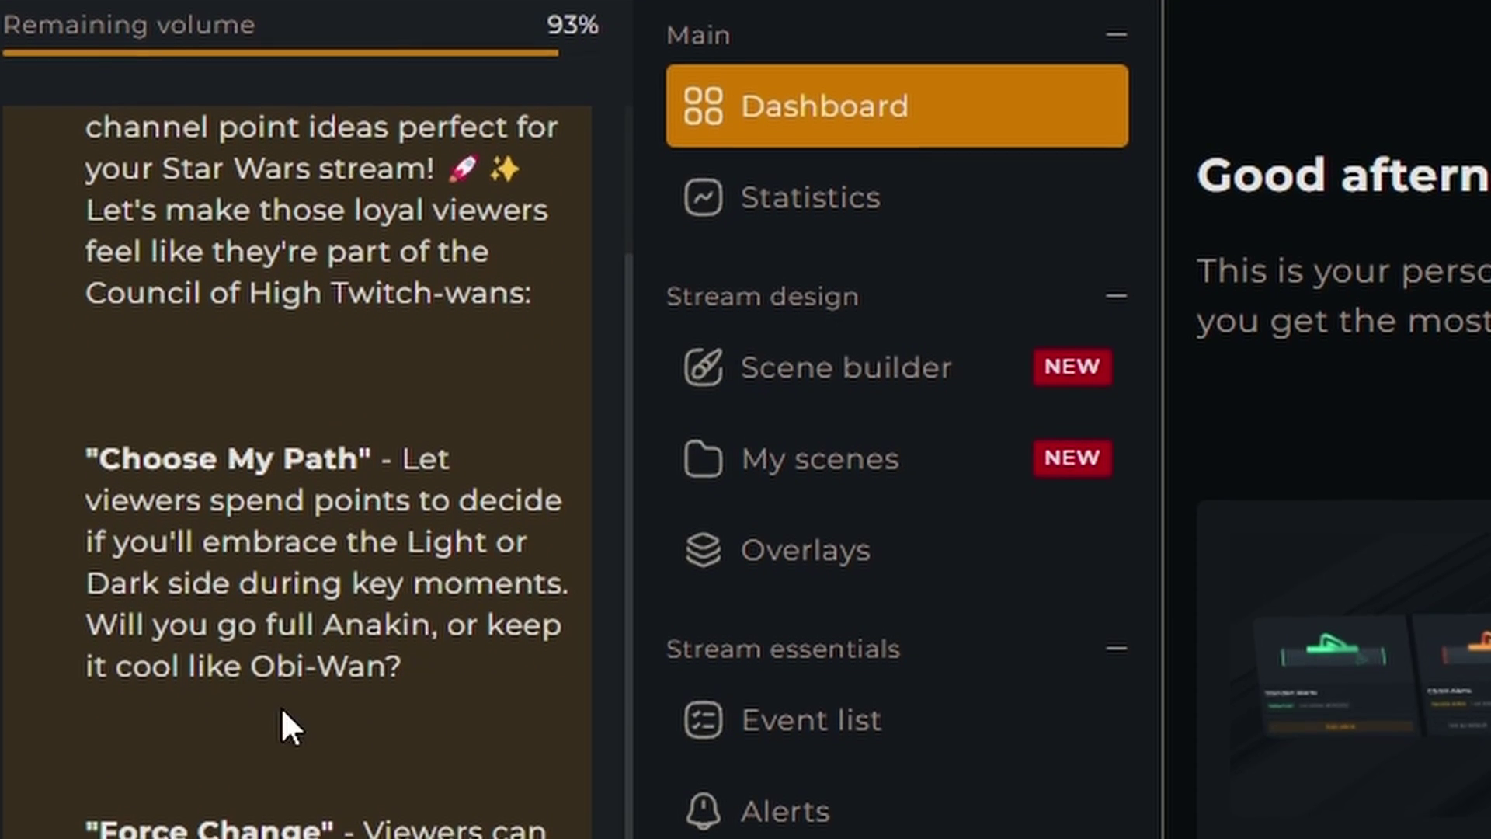
pyautogui.scroll(-5, 189, 682)
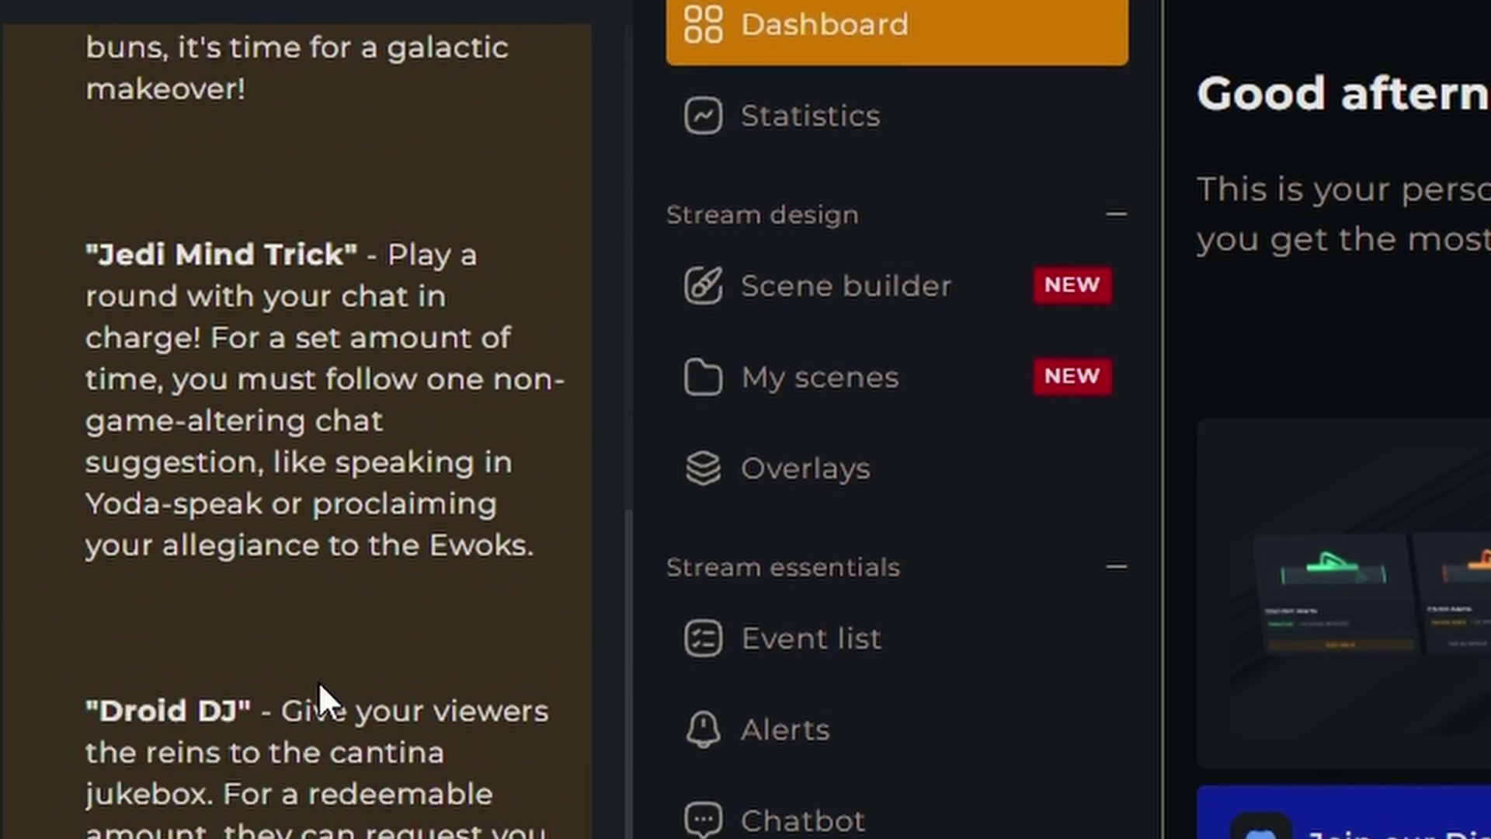
pyautogui.scroll(-5, 326, 714)
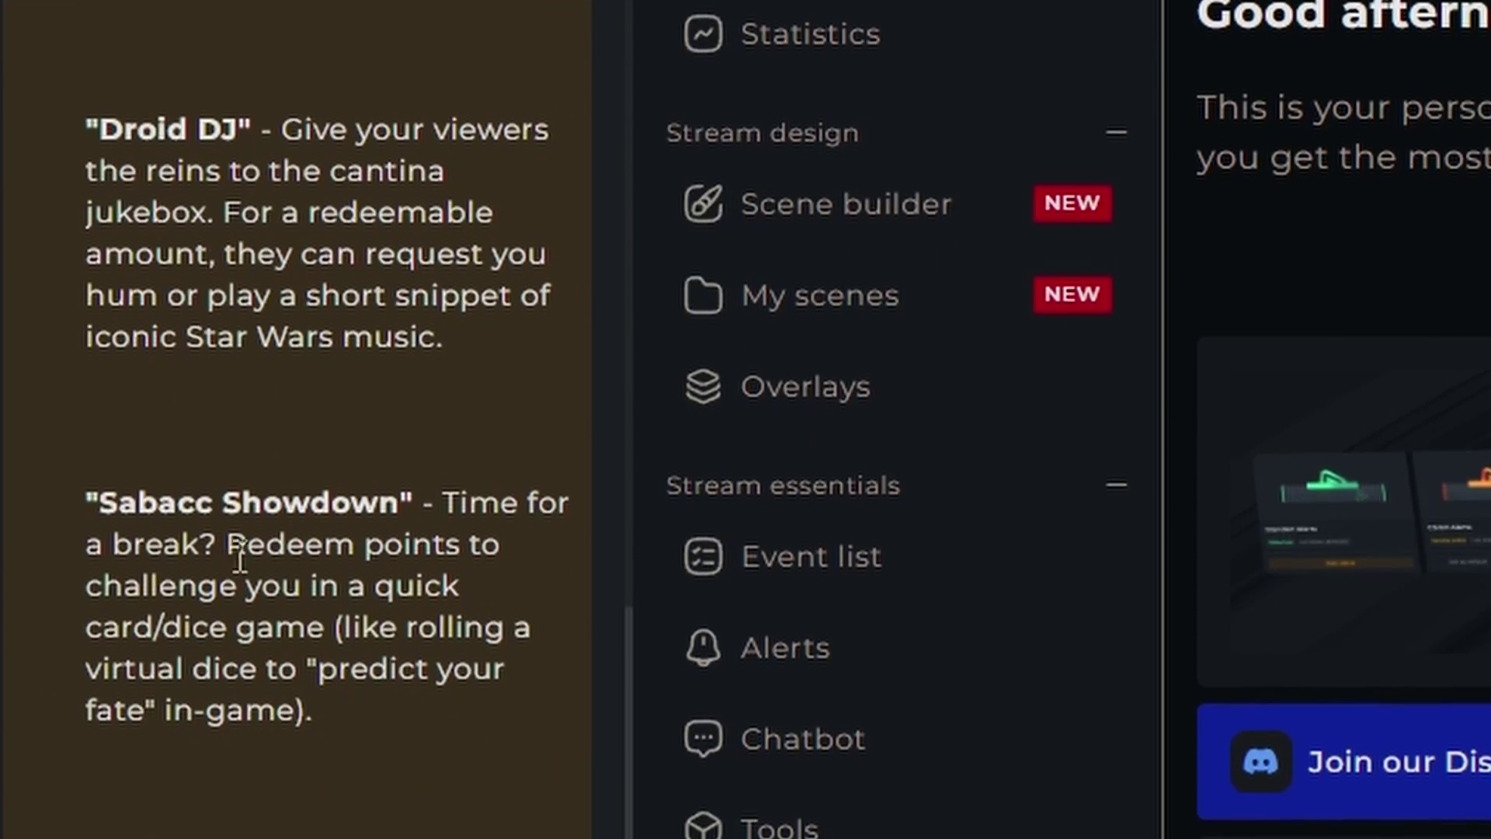
pyautogui.scroll(-8, 295, 466)
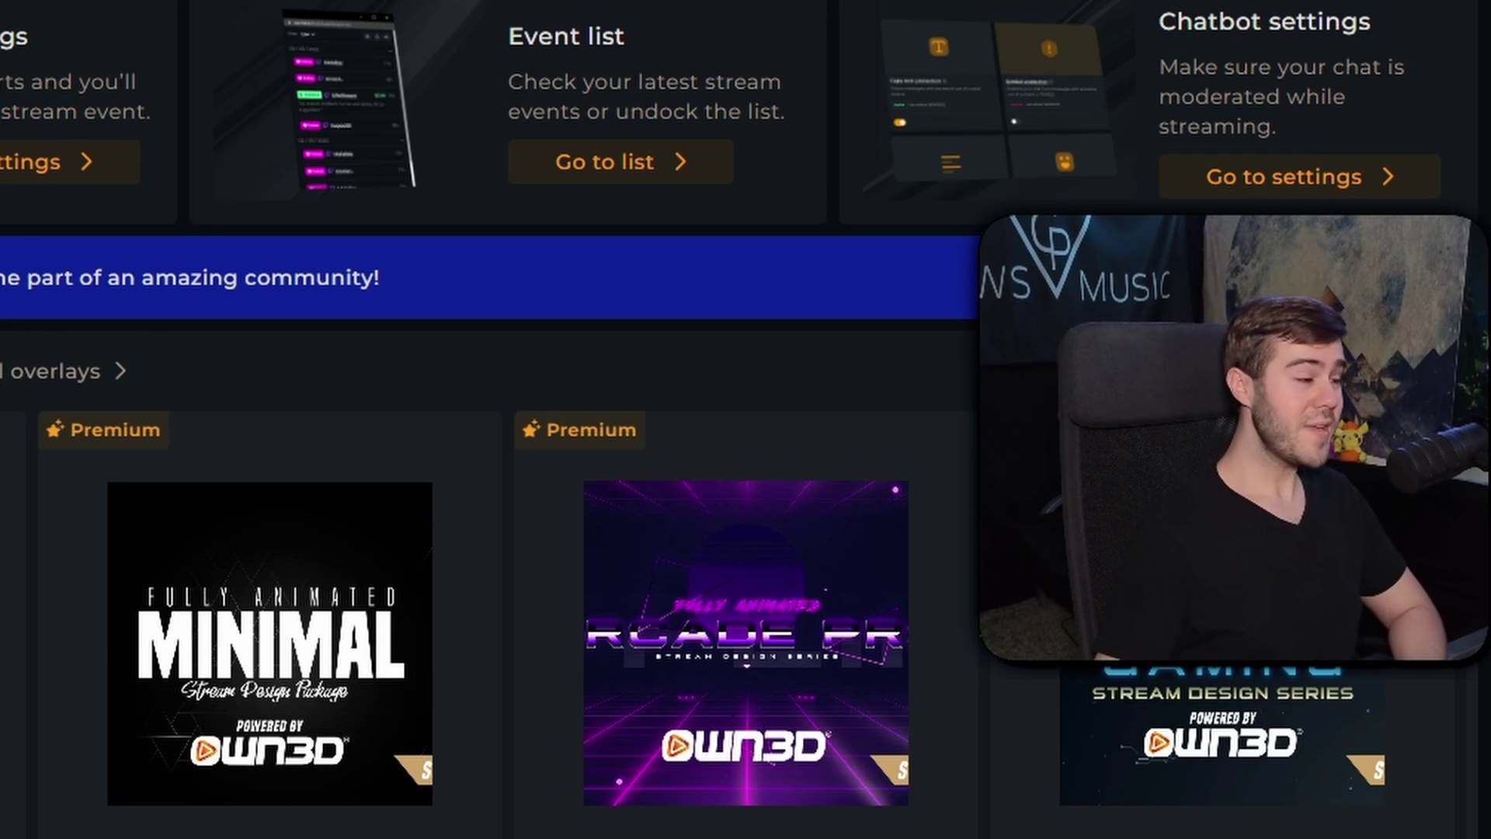
pyautogui.scroll(-2, 127, 394)
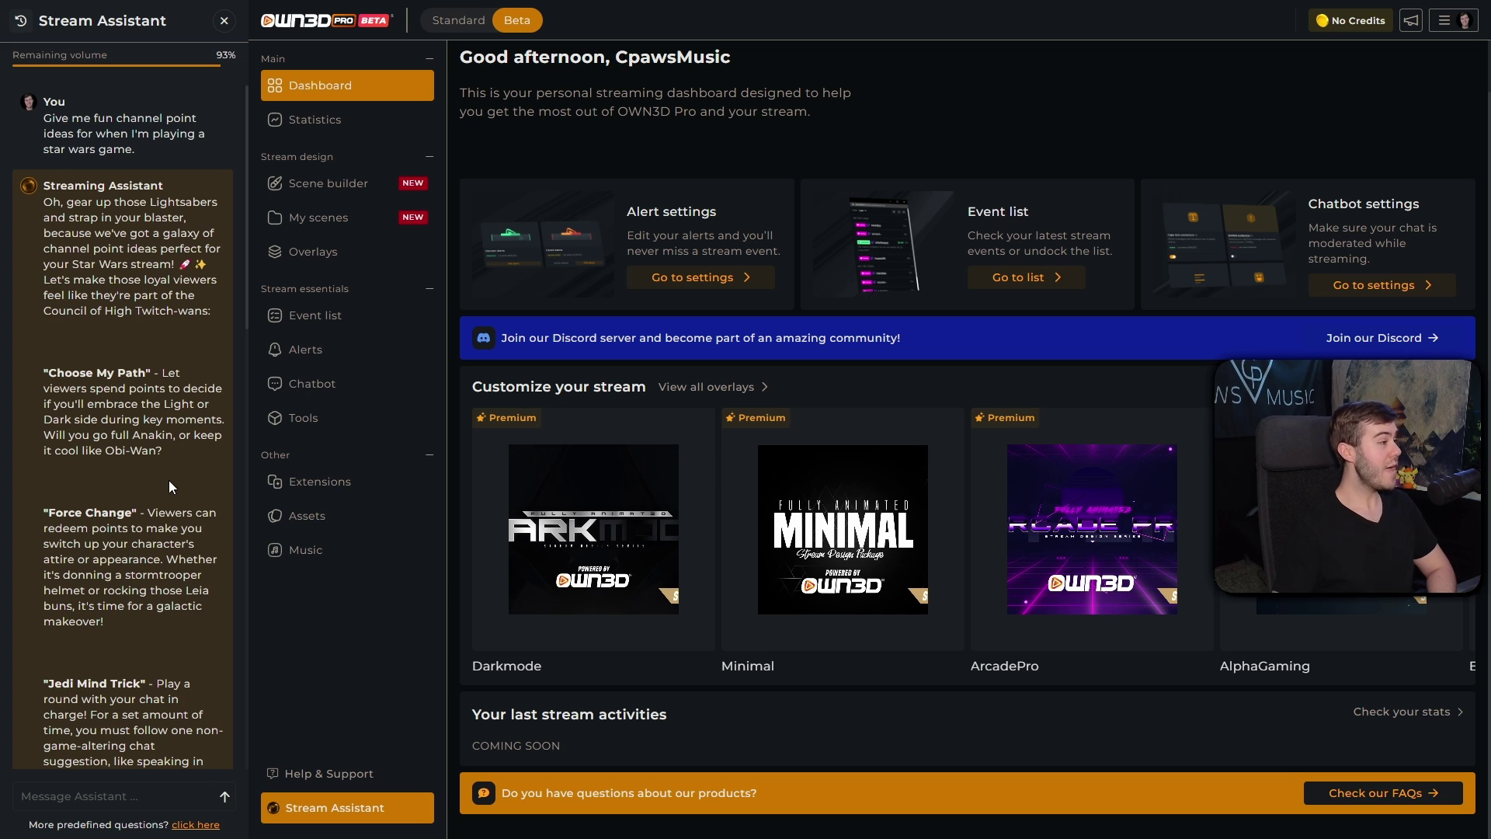
pyautogui.scroll(-3, 171, 487)
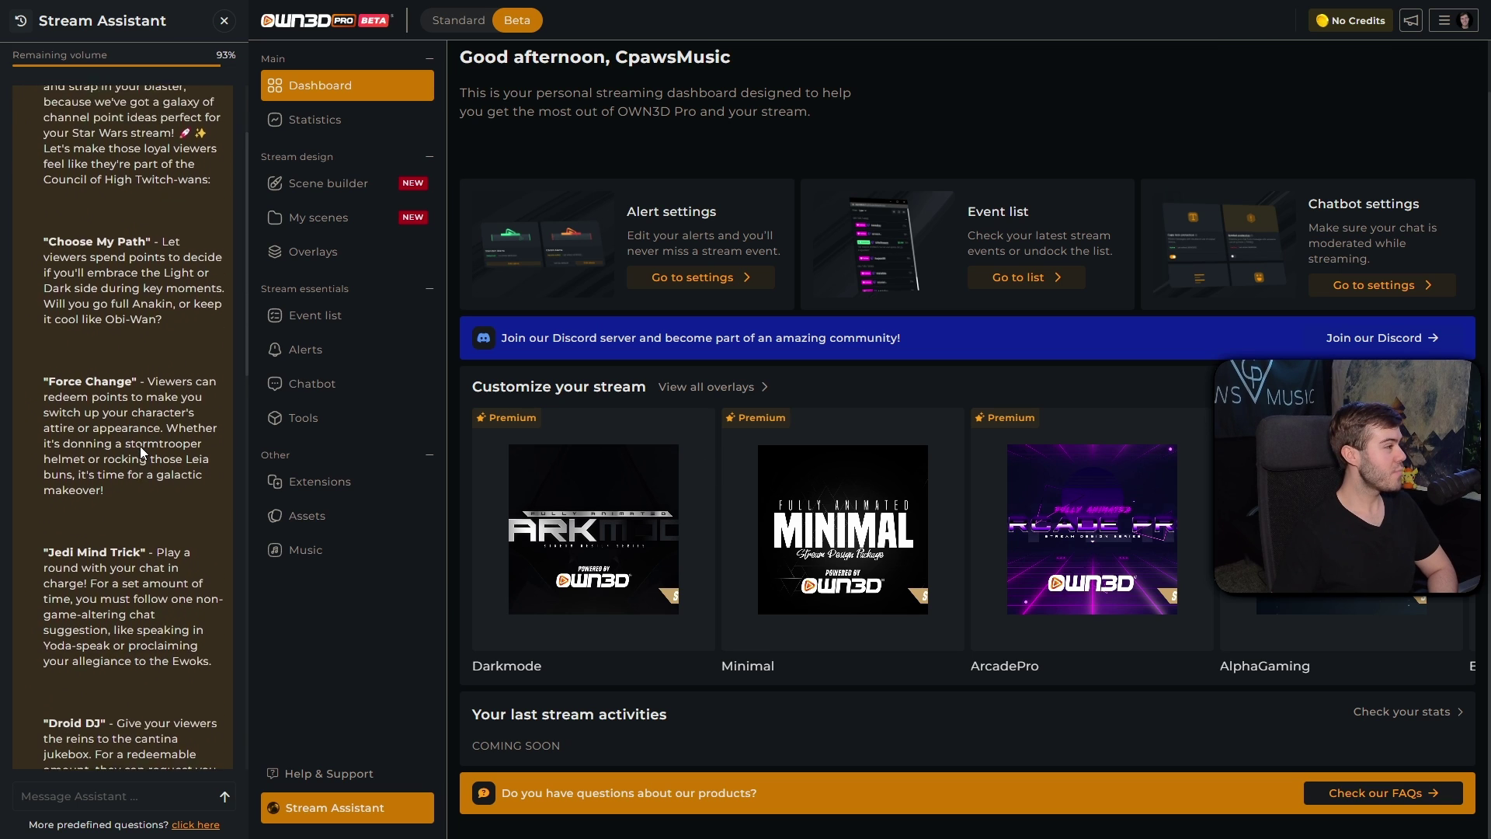
pyautogui.scroll(3, 94, 217)
pyautogui.scroll(-4, 118, 388)
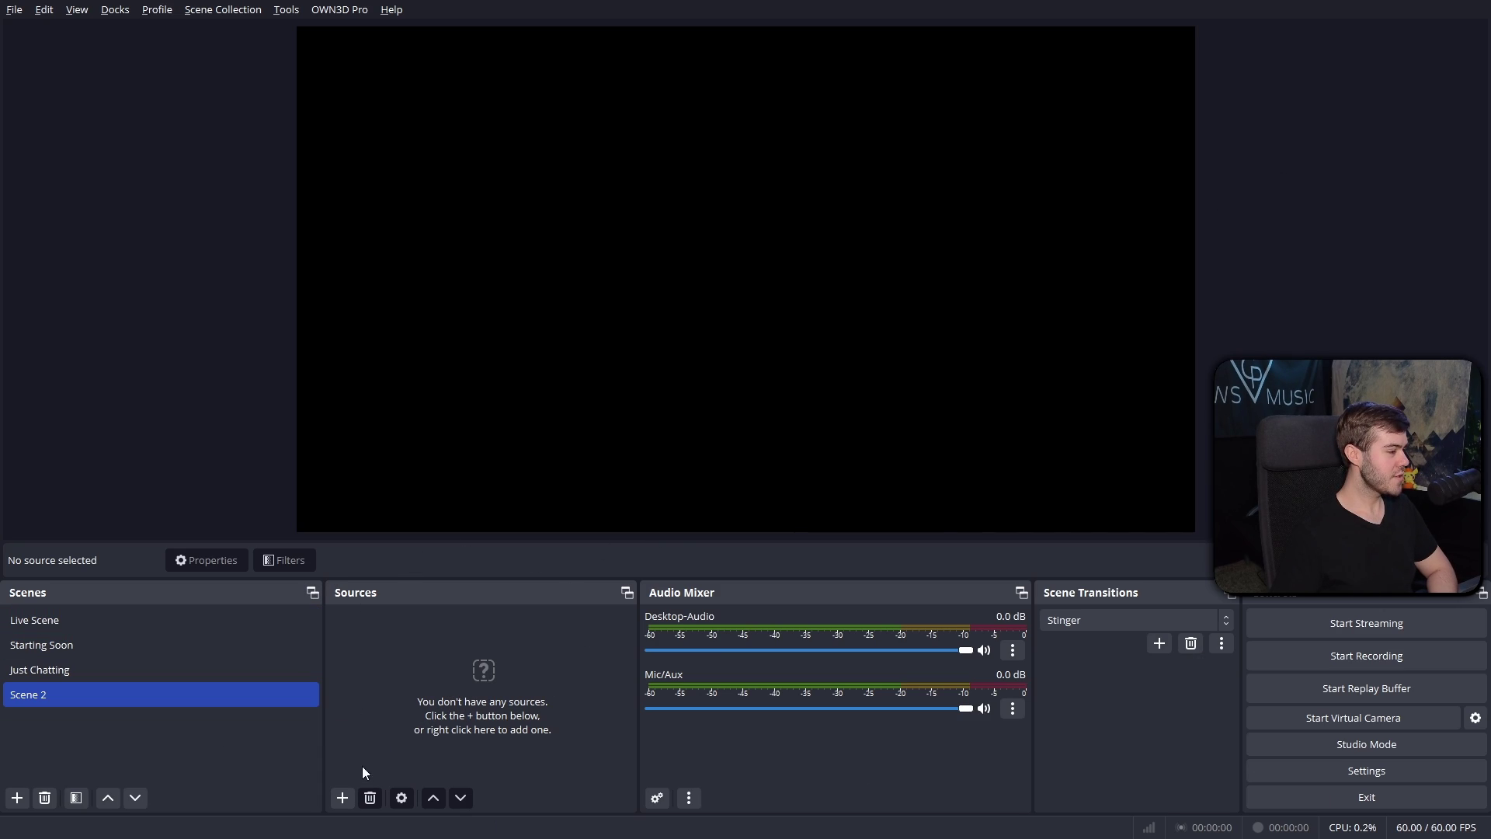
# Step: Add a Video Capture Device source to Scene 2 using the second Insta360 Link camera
pyautogui.click(347, 797)
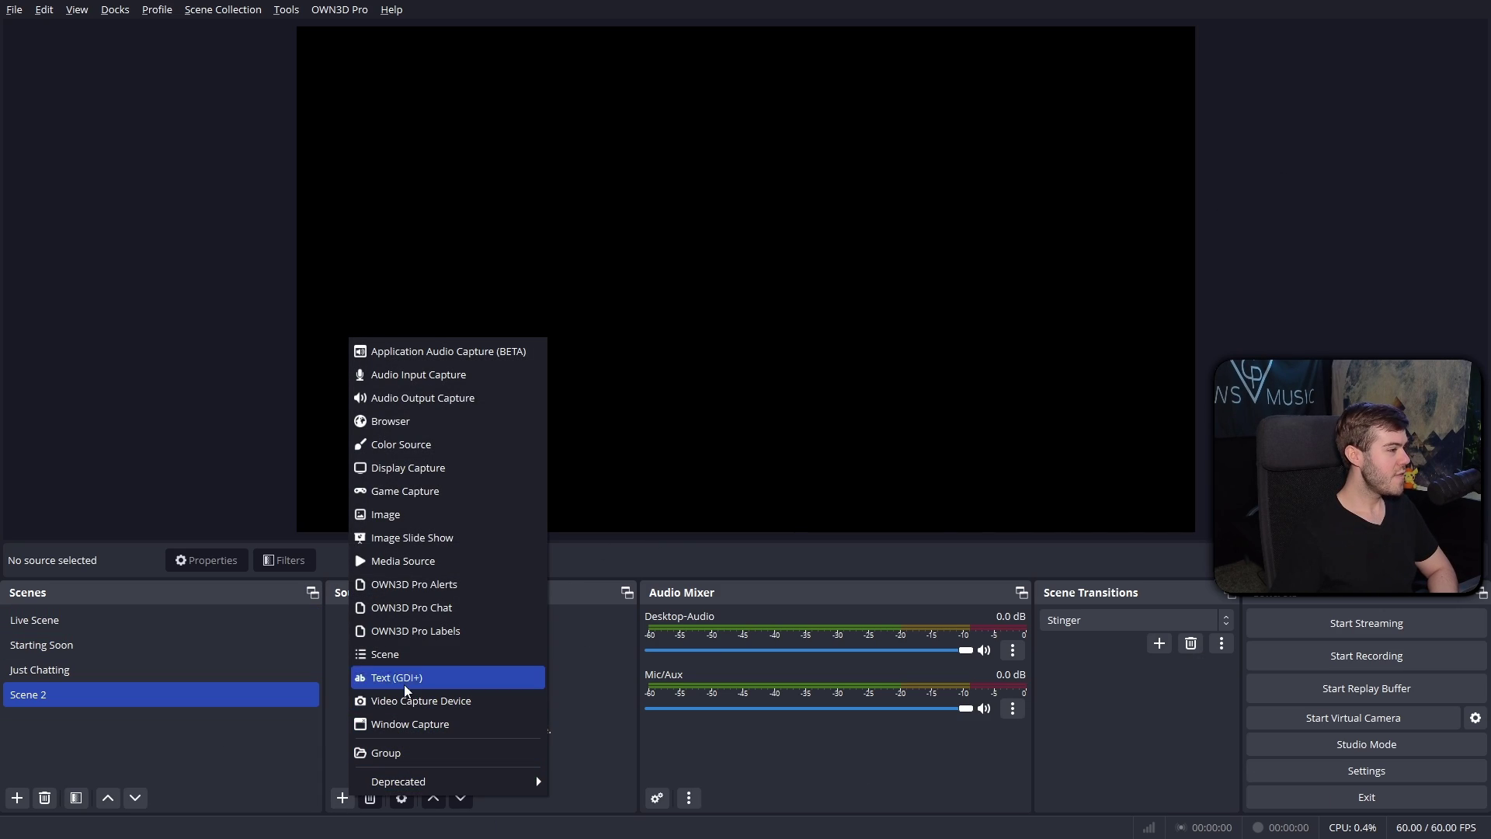
pyautogui.click(445, 705)
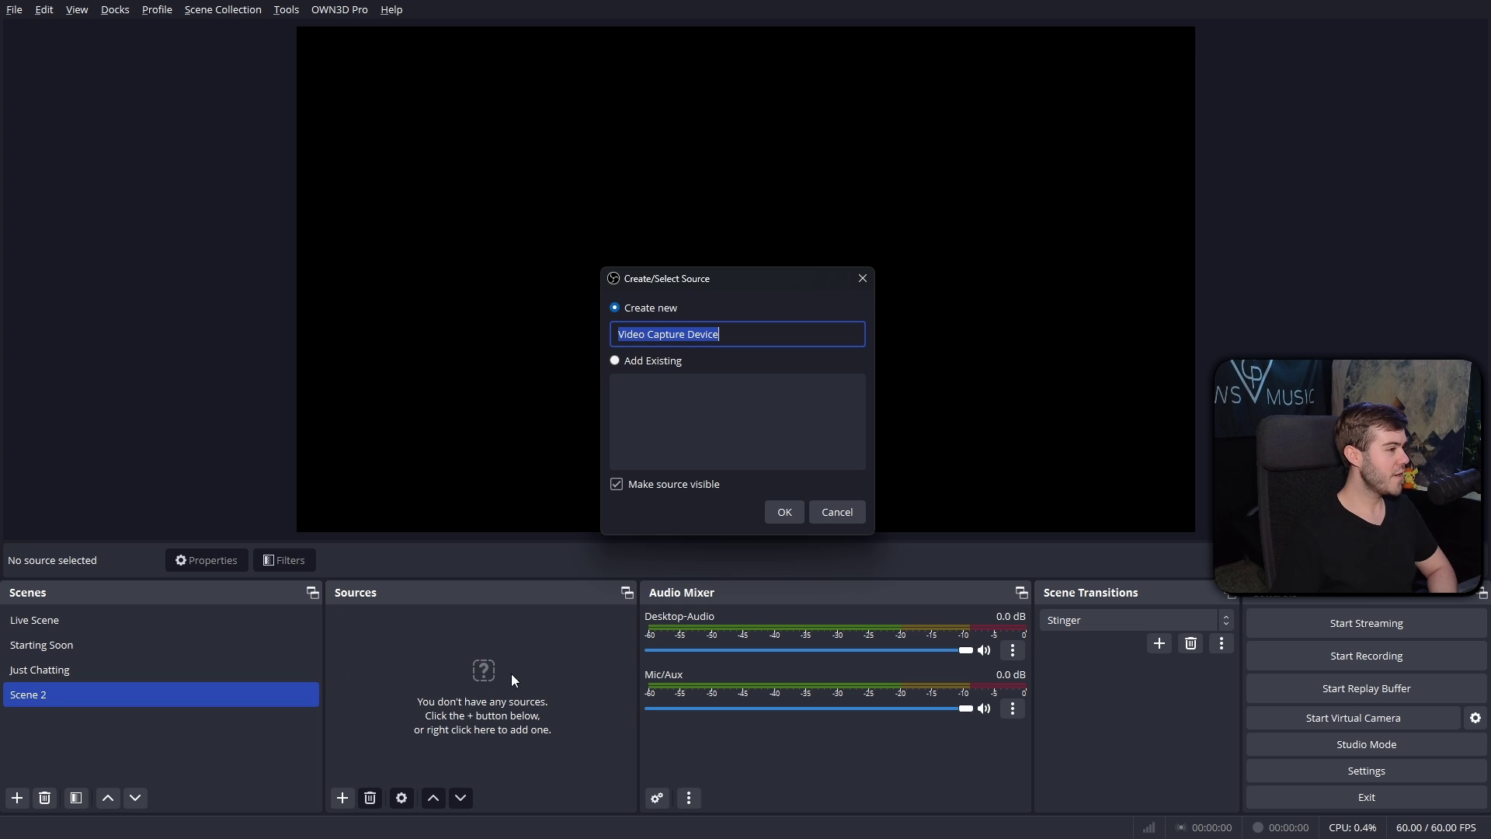
pyautogui.click(792, 514)
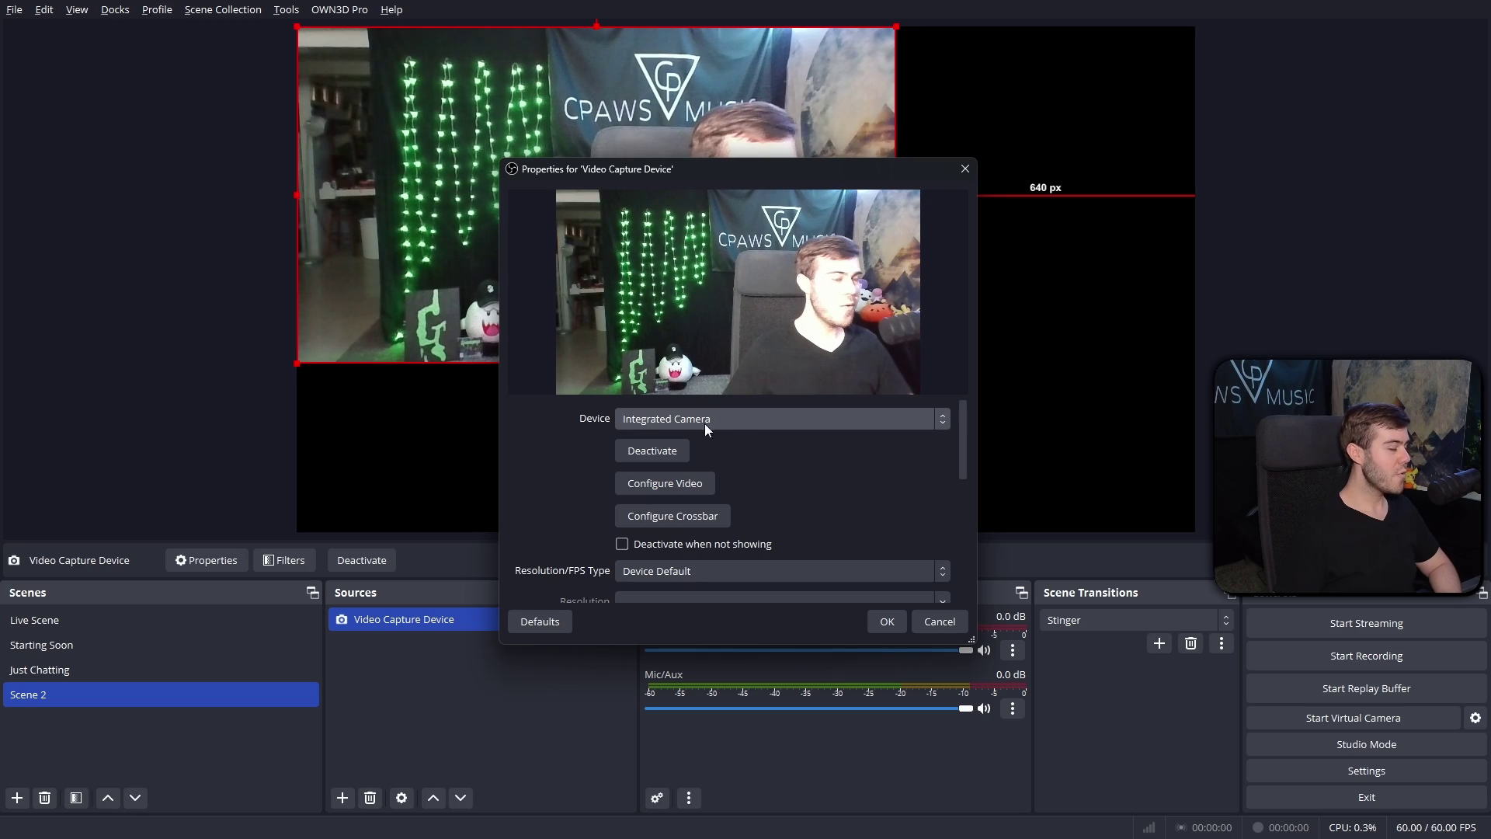
pyautogui.click(652, 419)
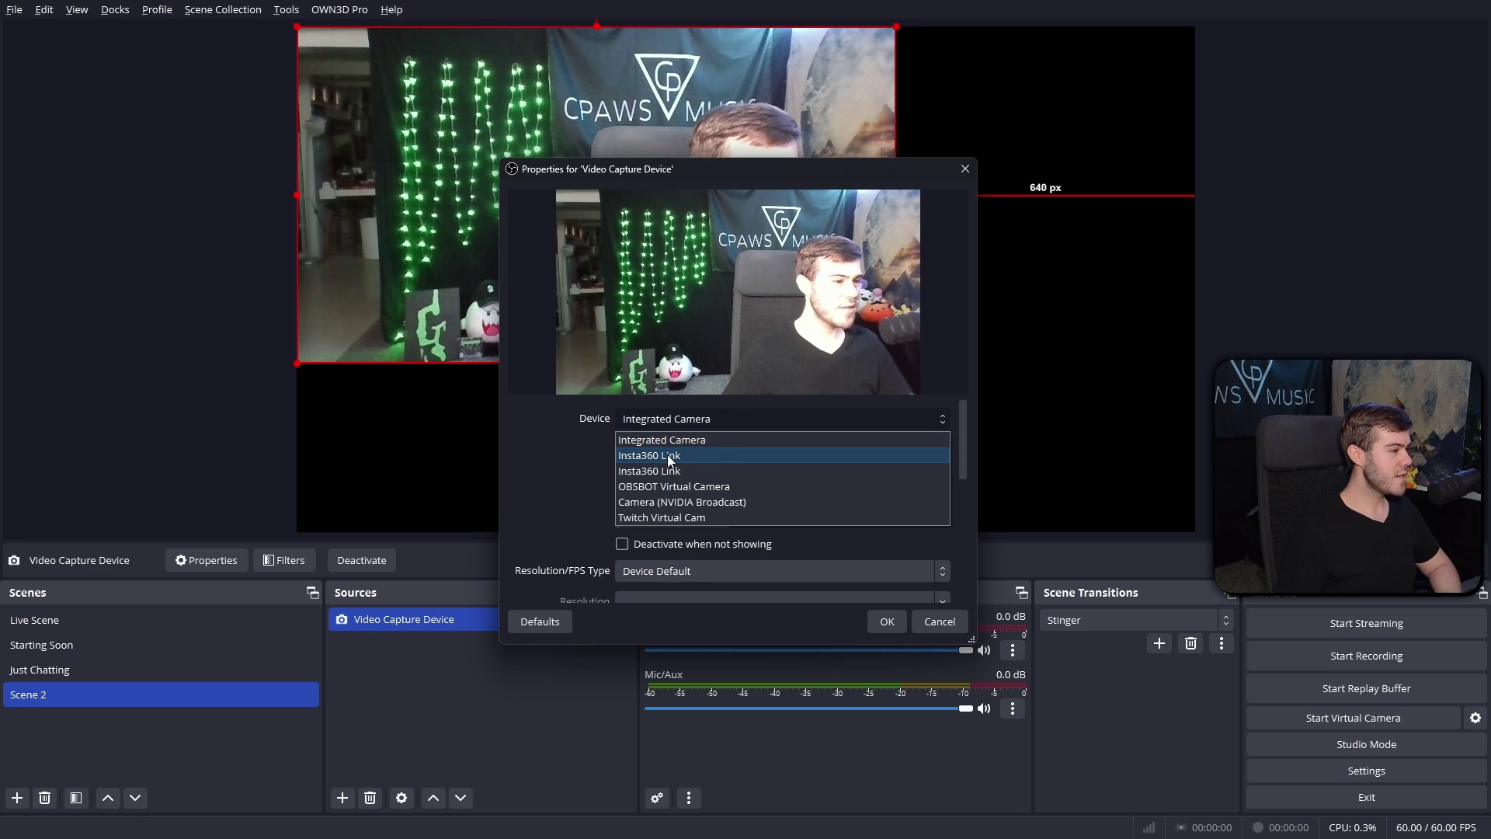
pyautogui.click(670, 457)
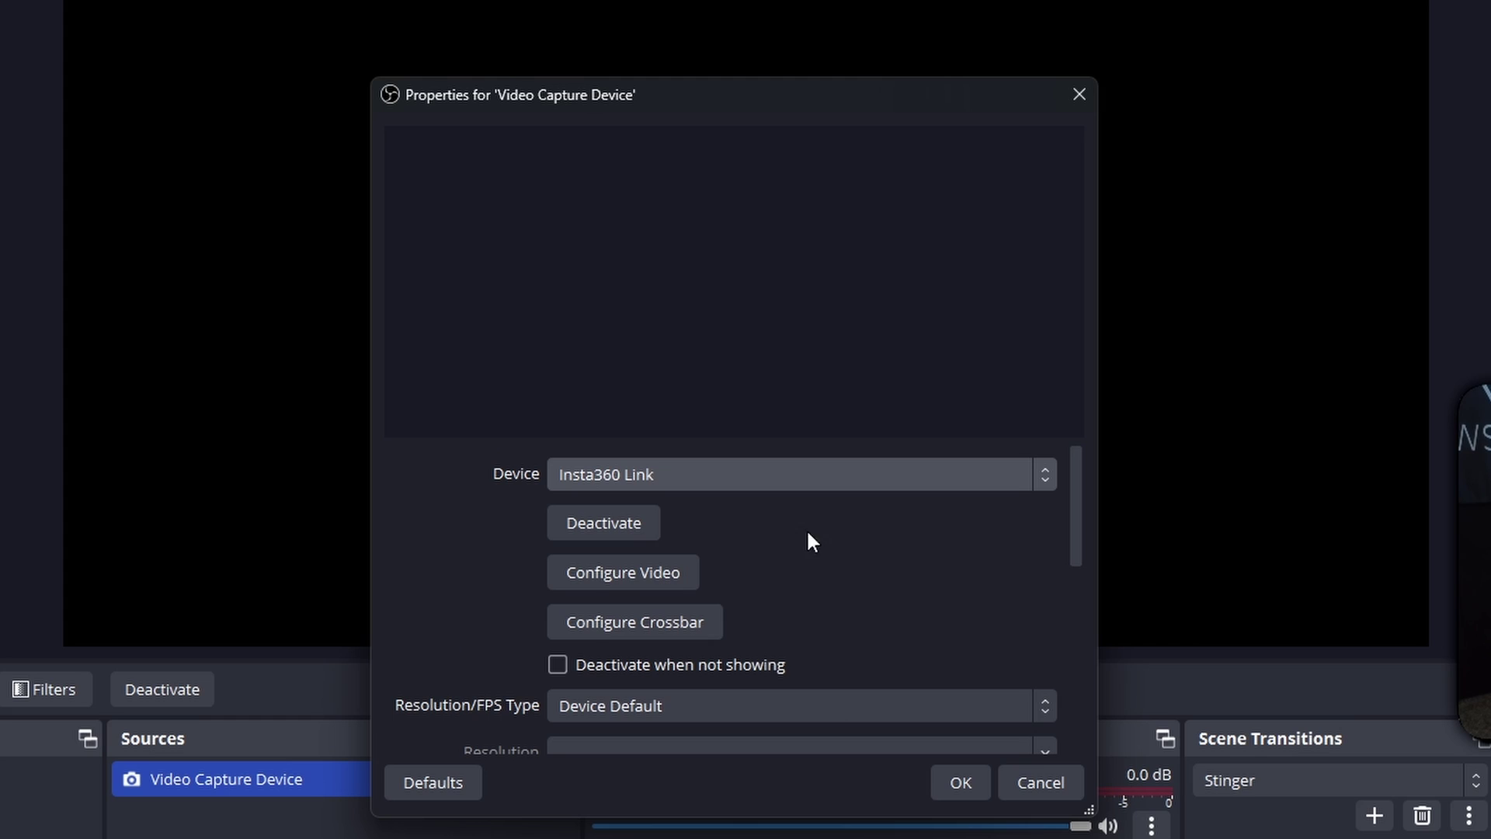
pyautogui.click(768, 474)
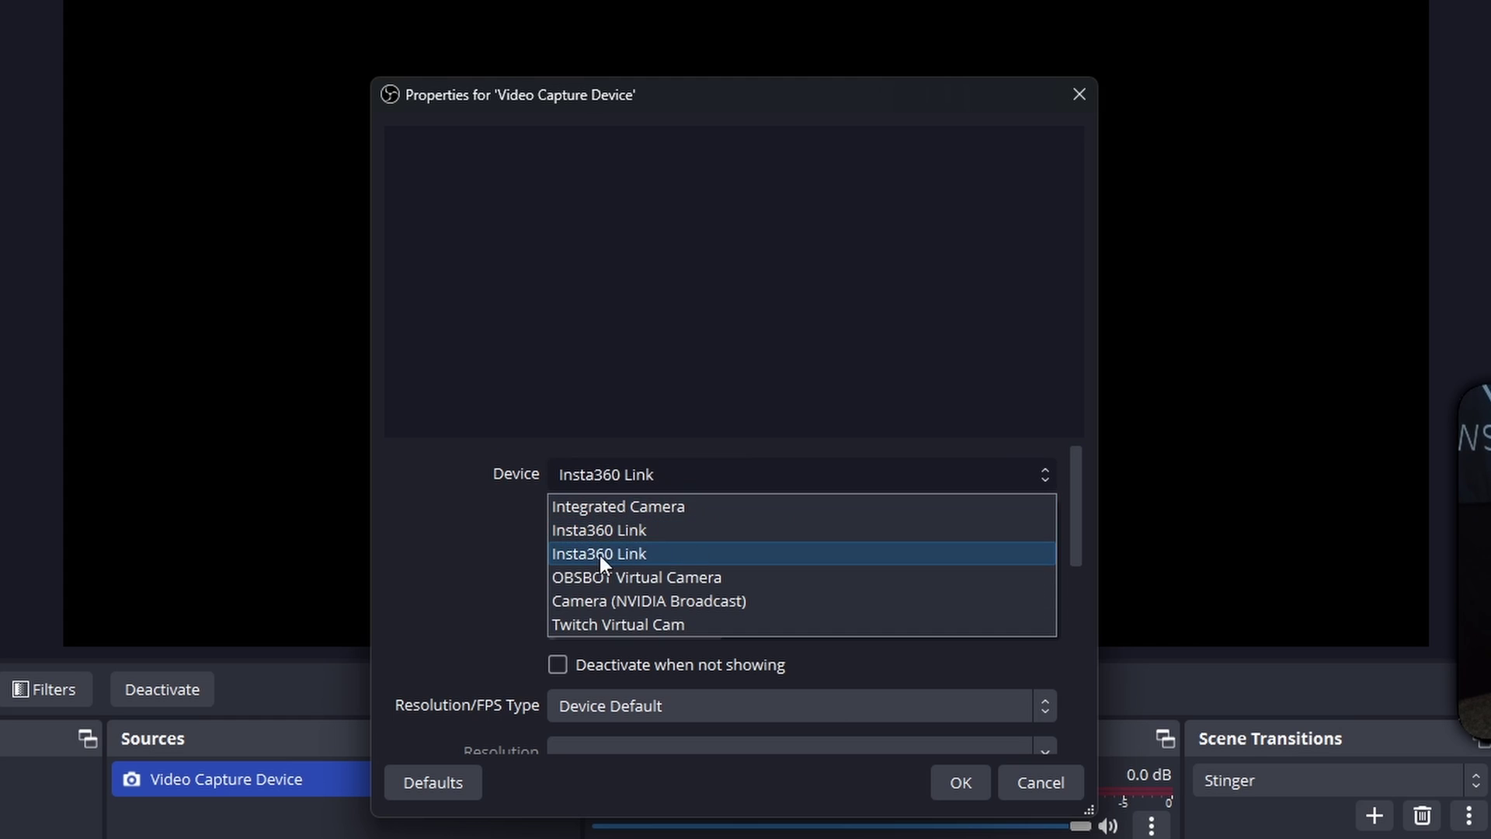
pyautogui.click(626, 553)
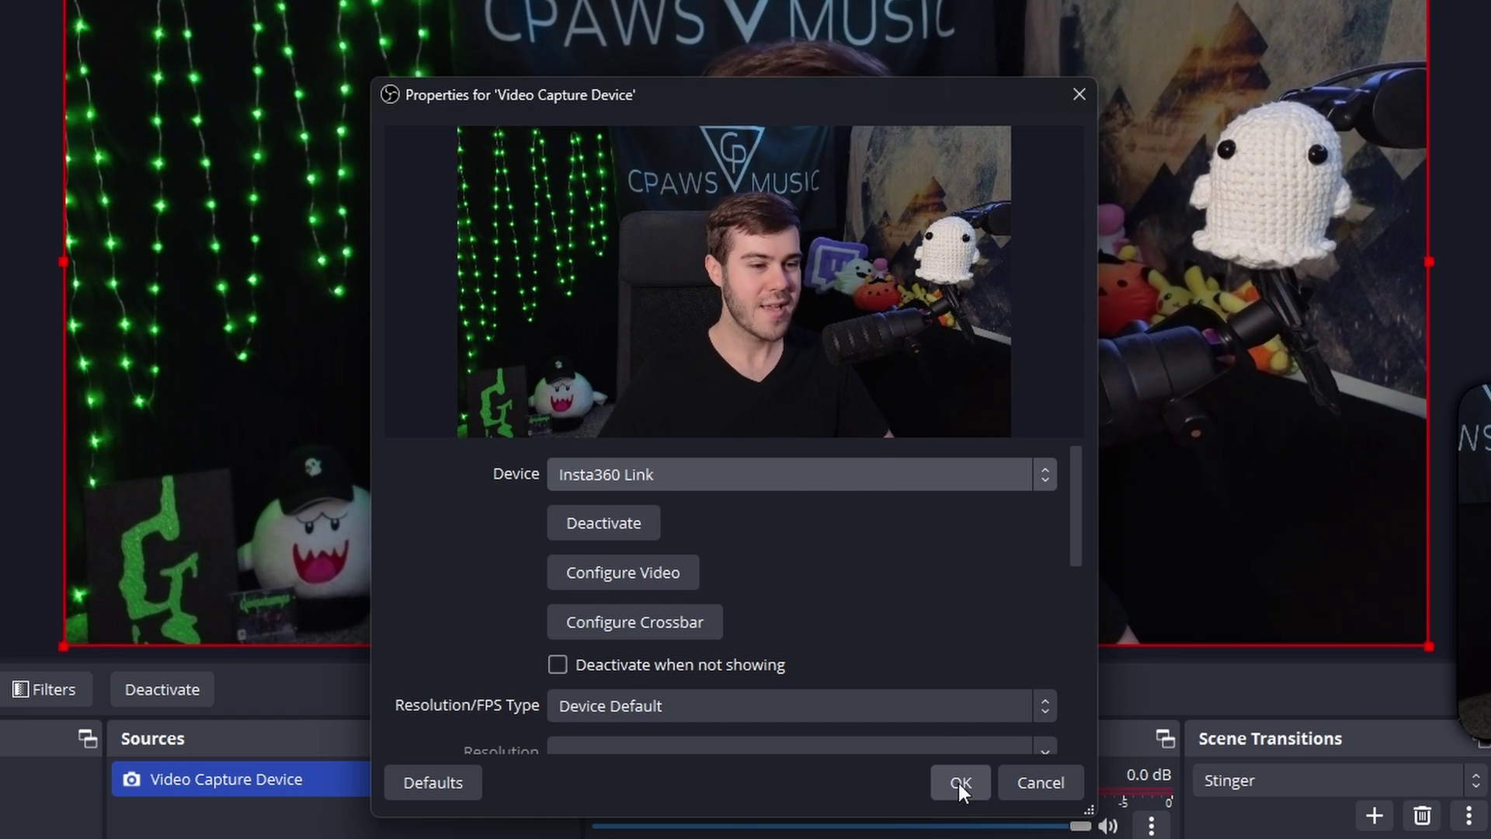
pyautogui.click(961, 782)
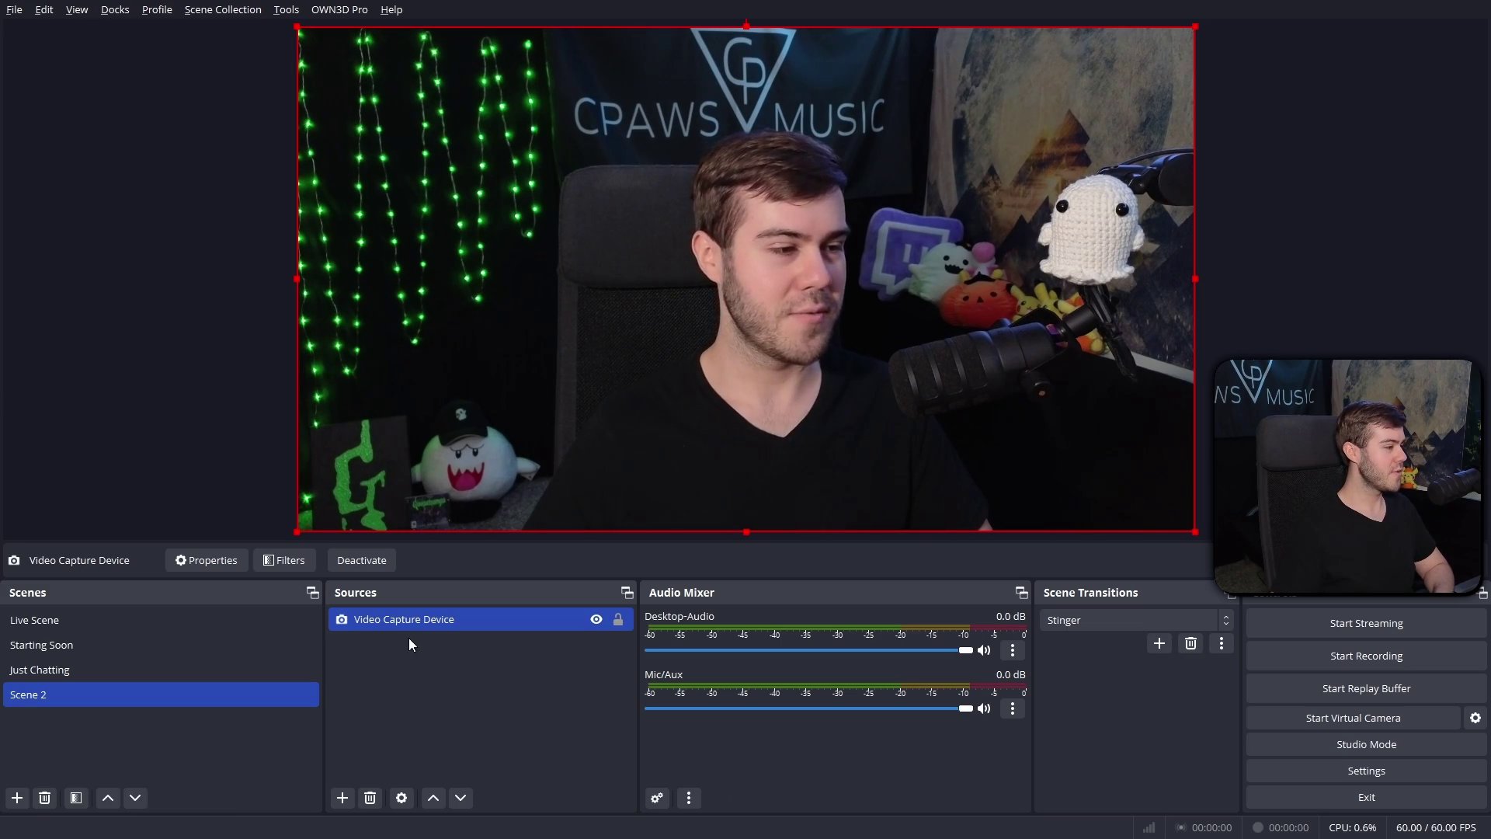
# Step: Add a Background Removal effect filter named BLUR to the webcam source
pyautogui.rightClick(466, 621)
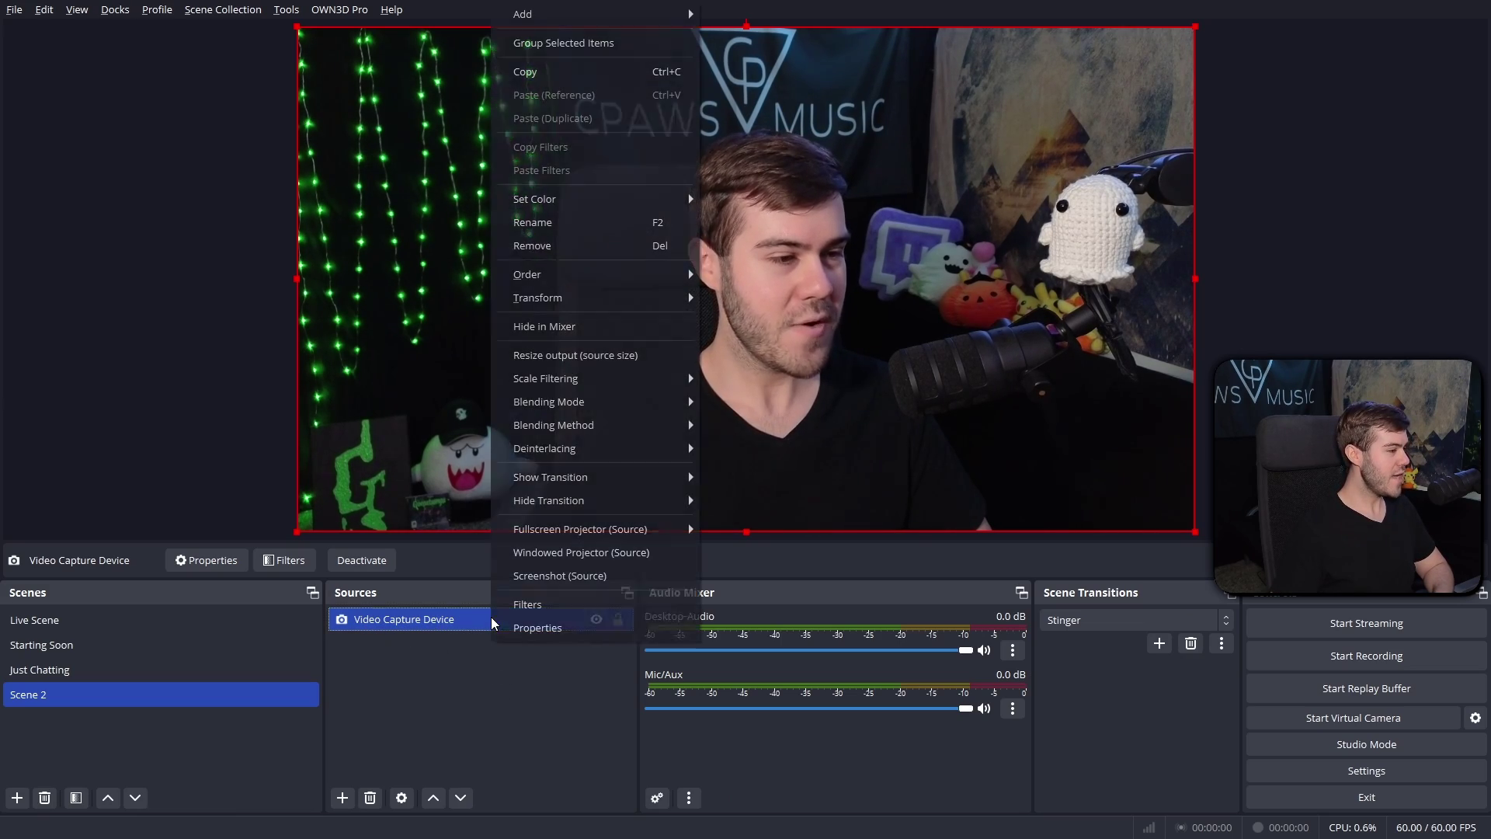
pyautogui.click(576, 605)
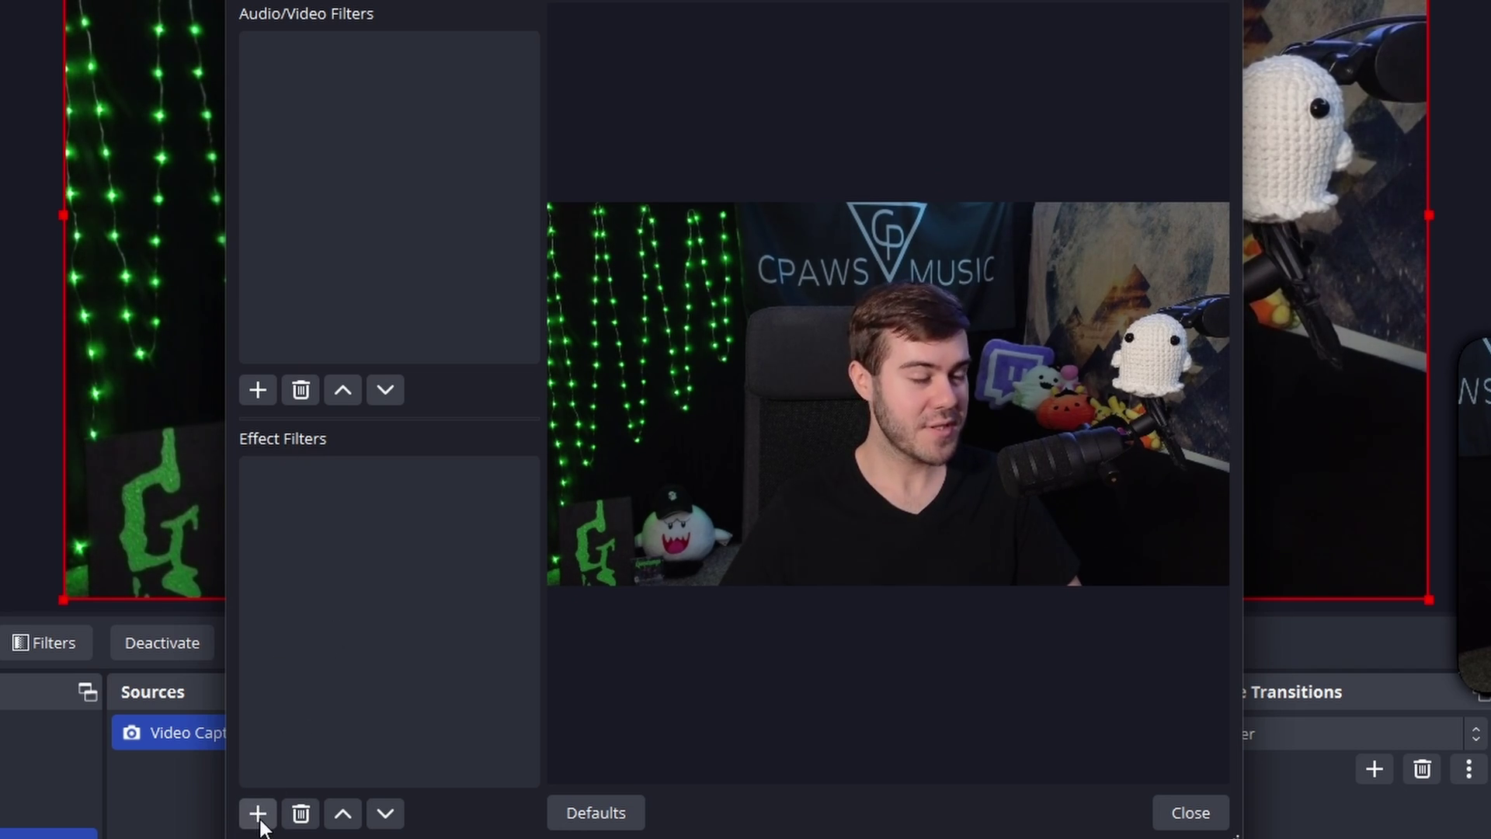
pyautogui.click(258, 815)
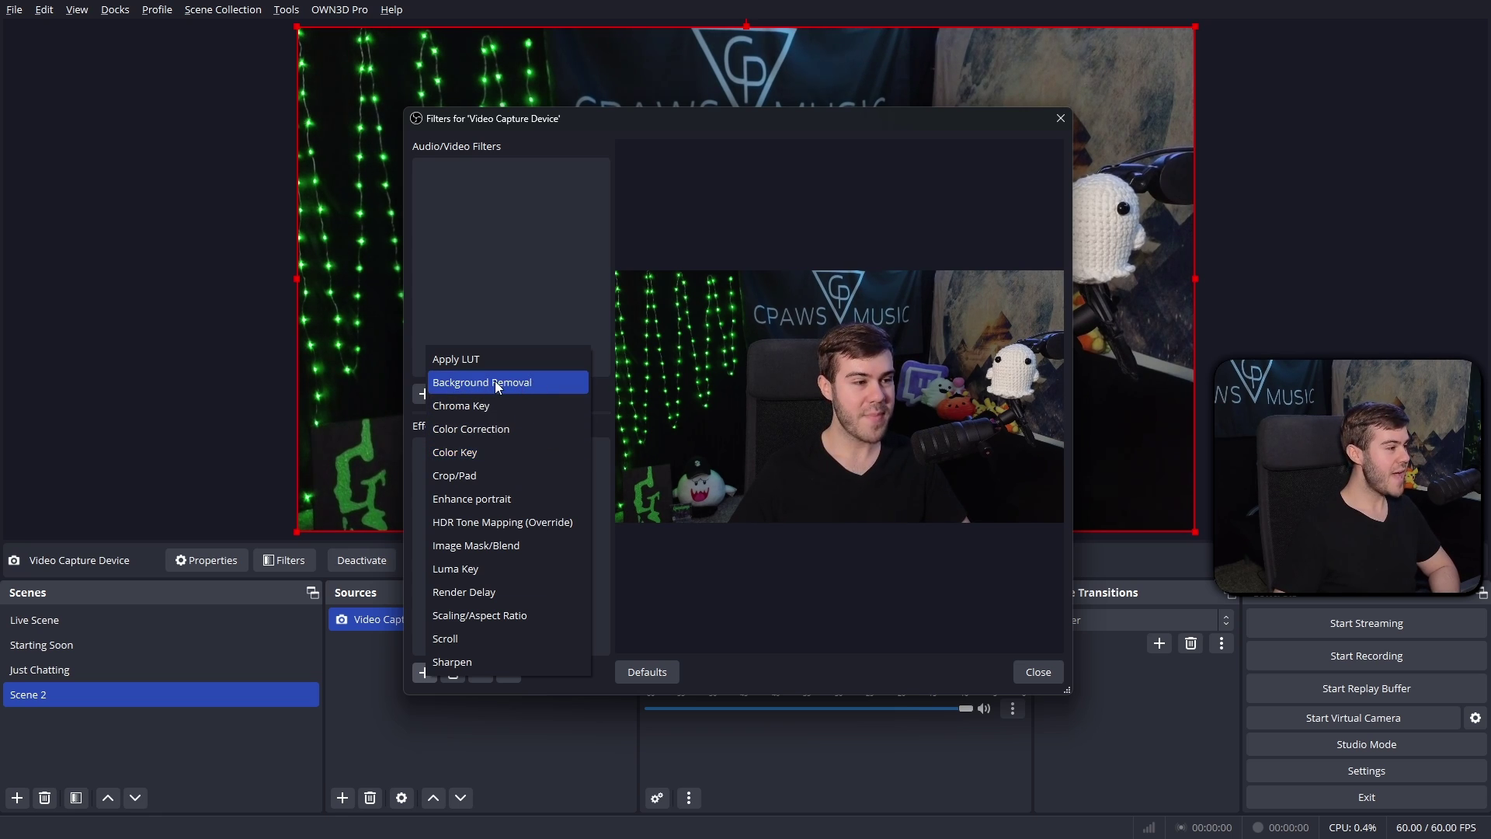
pyautogui.click(557, 385)
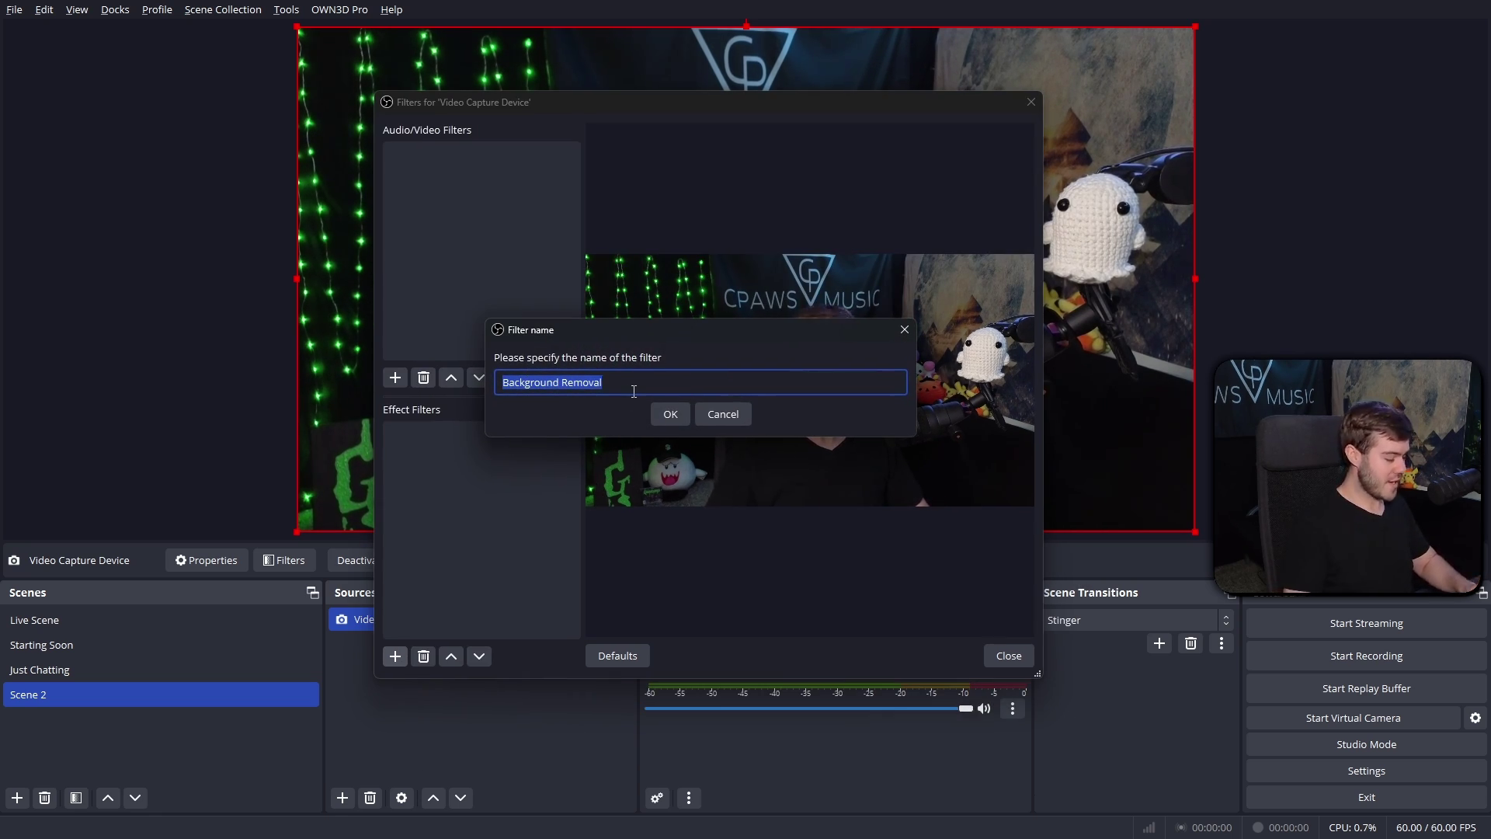
pyautogui.write('BLUR')
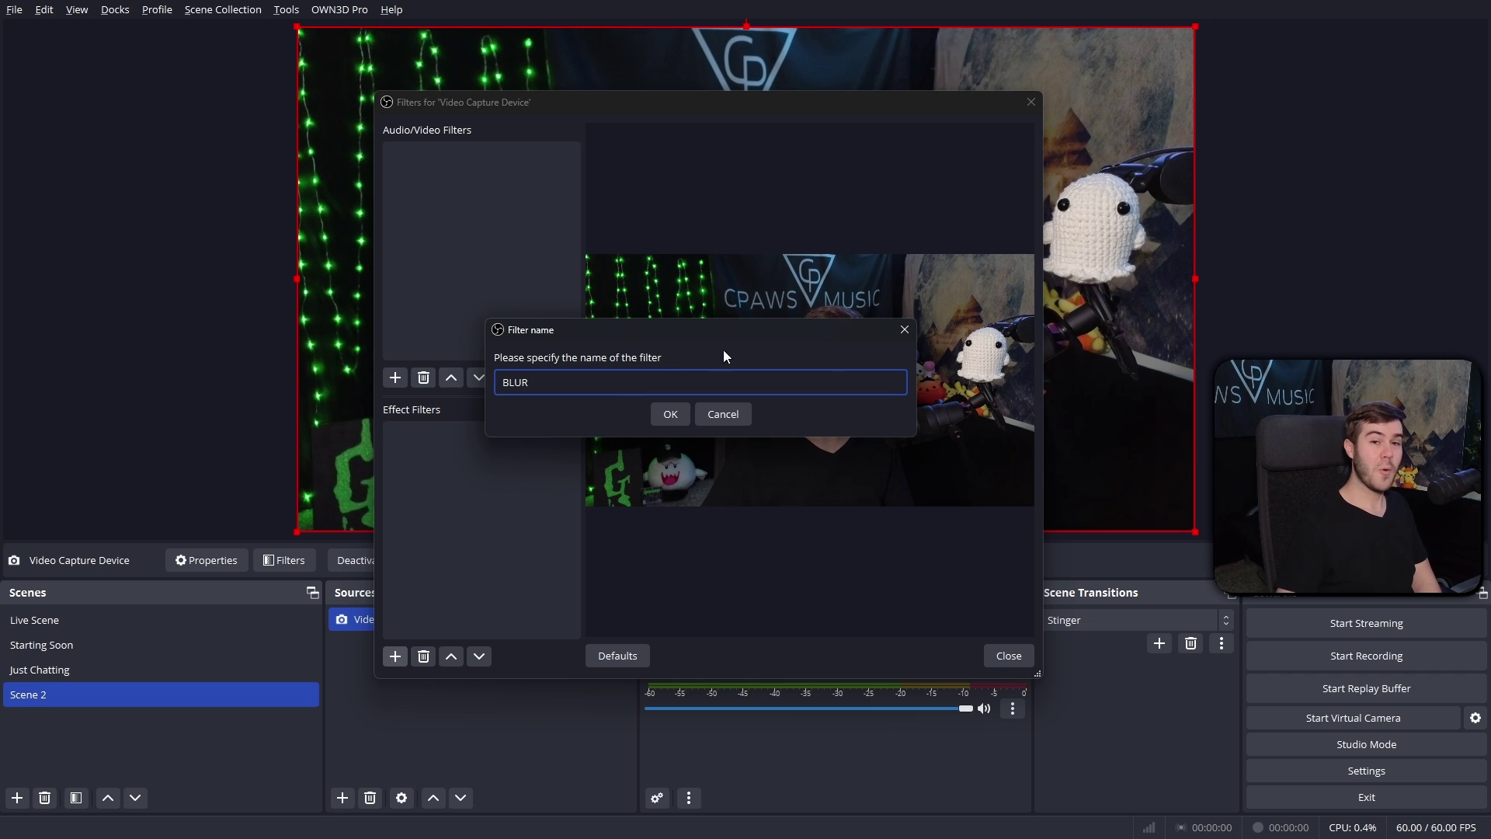
pyautogui.click(669, 416)
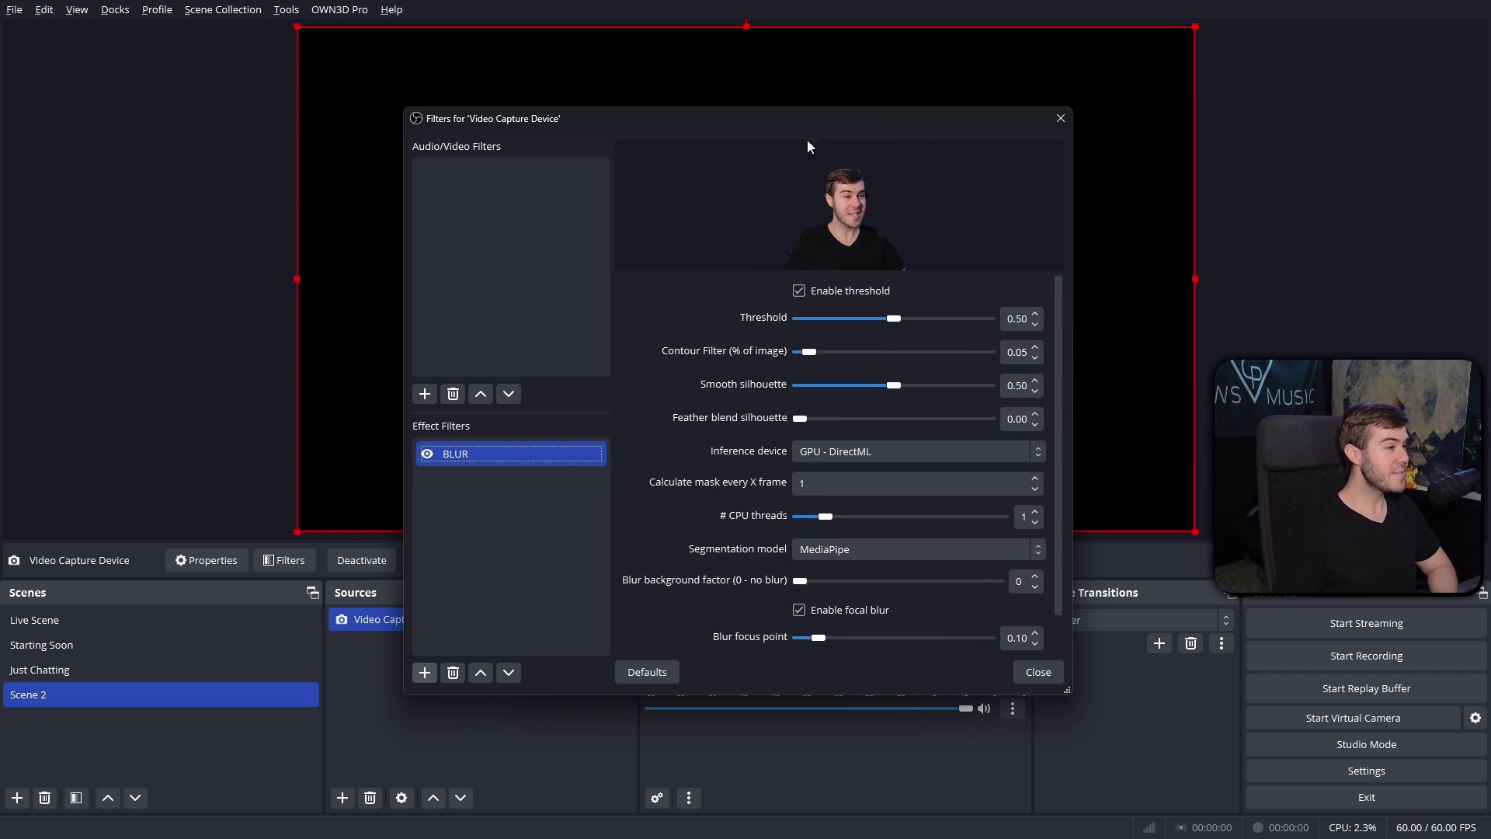
pyautogui.moveTo(934, 120); pyautogui.dragTo(317, 124)
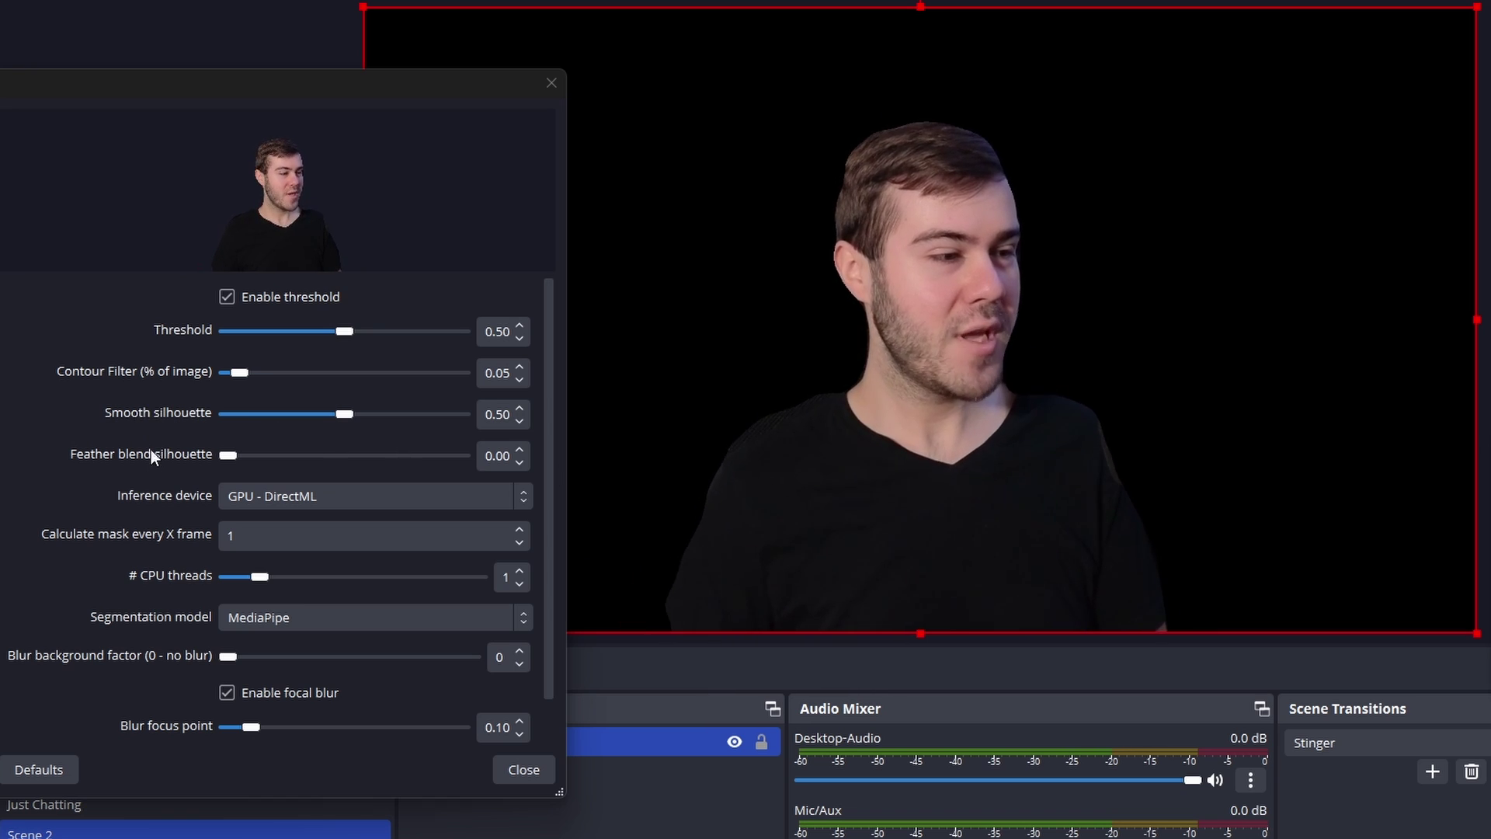
pyautogui.scroll(-1, 151, 458)
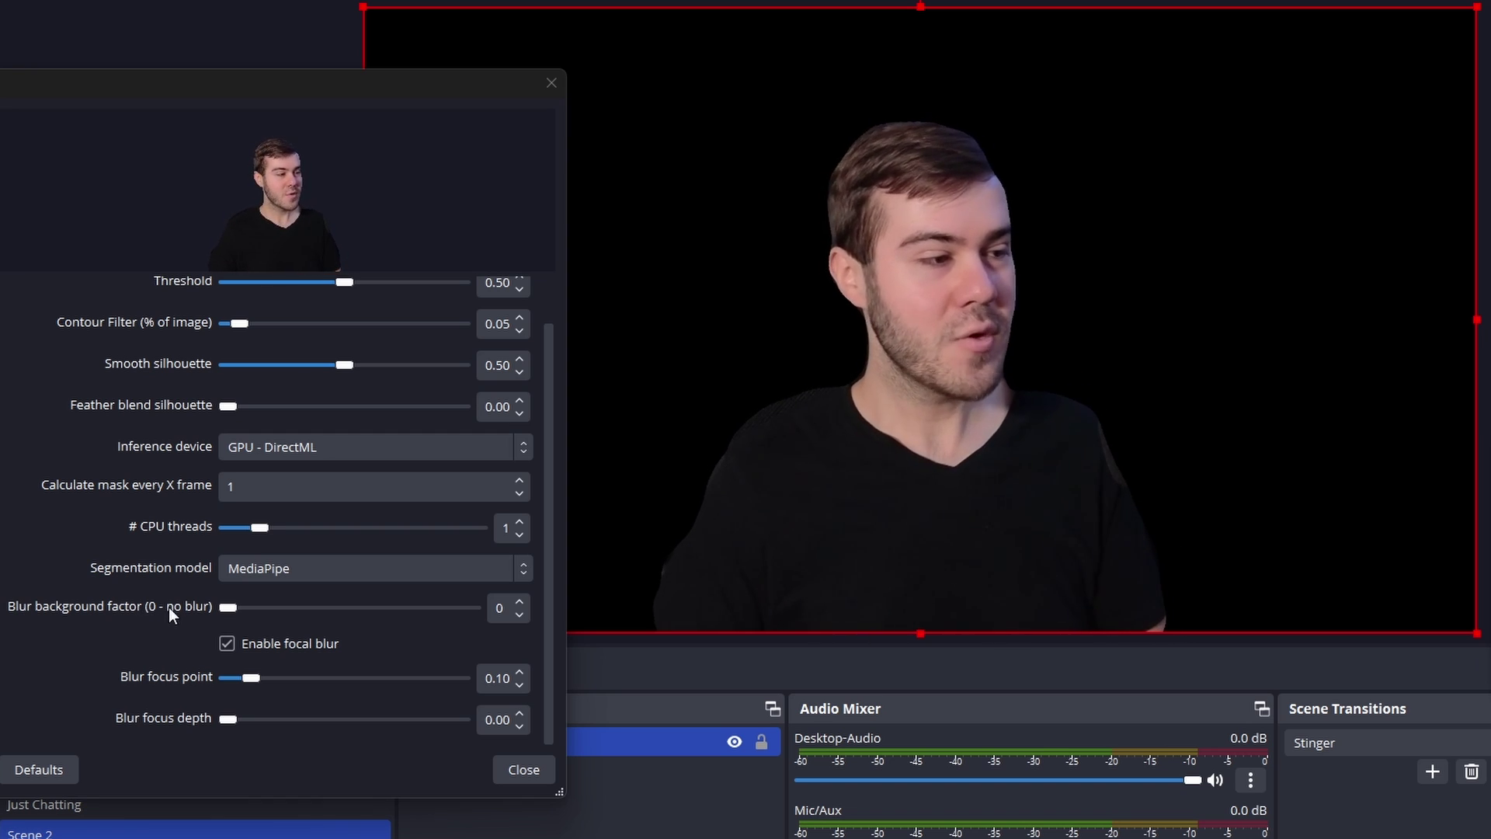
pyautogui.moveTo(223, 608)
pyautogui.mouseDown()
pyautogui.moveTo(421, 612)
pyautogui.moveTo(222, 615)
pyautogui.mouseUp()
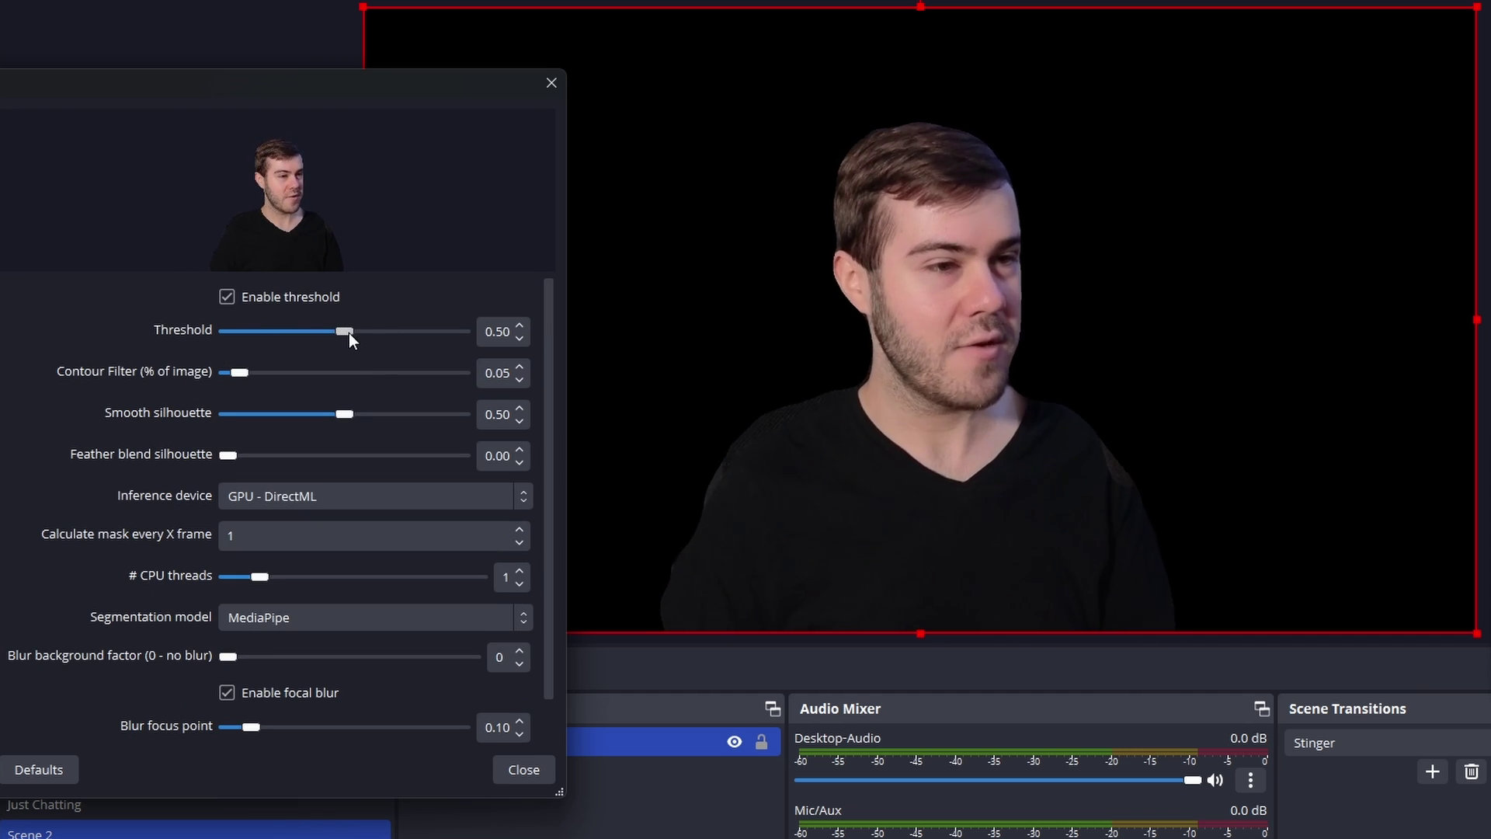
# Step: Set the Background Removal threshold to 0.10 and the contour filter to 0.10
pyautogui.moveTo(348, 332); pyautogui.dragTo(477, 331)
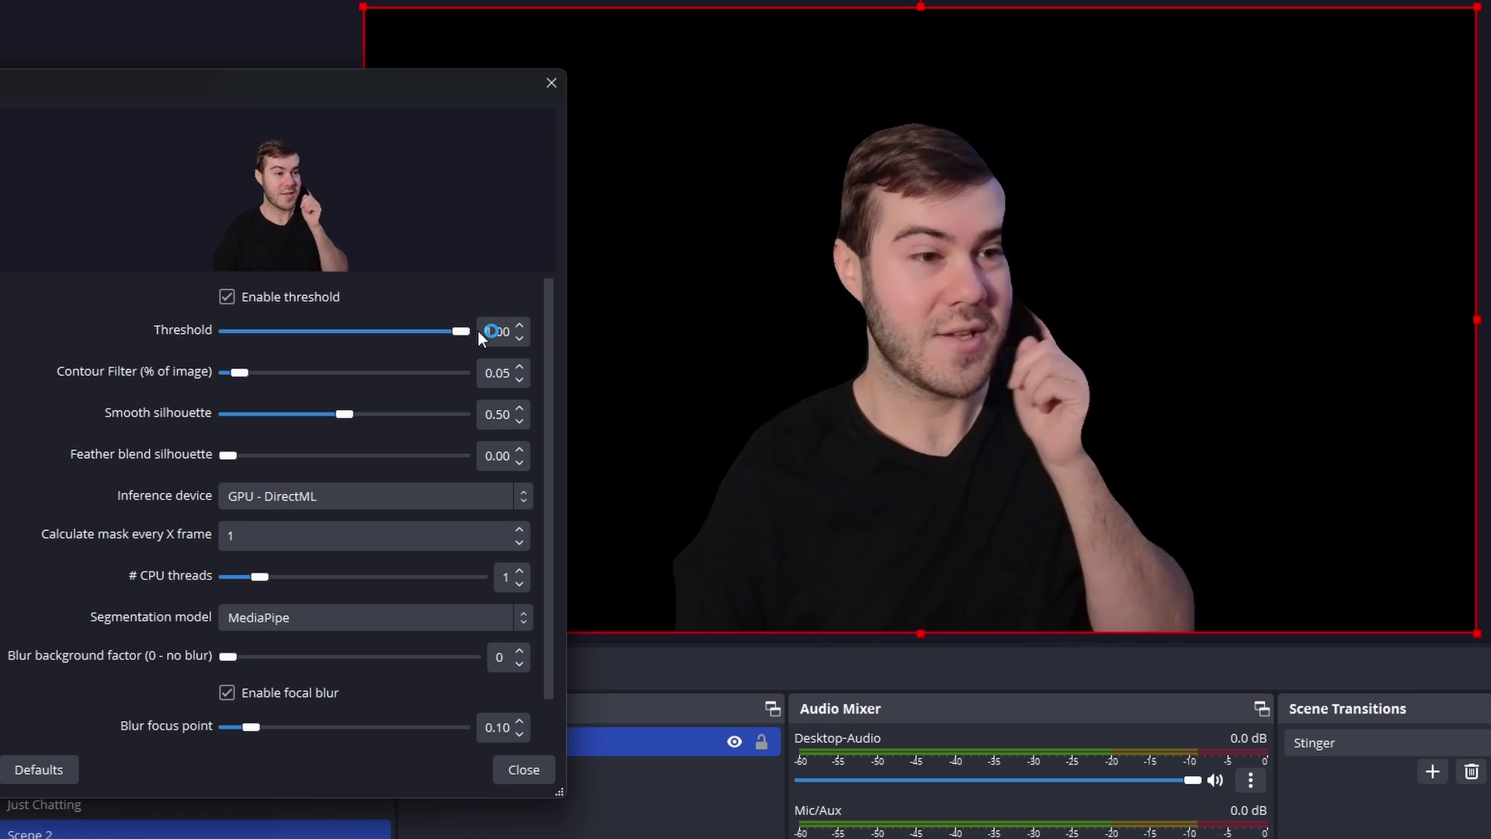
pyautogui.moveTo(477, 331); pyautogui.dragTo(367, 331)
pyautogui.moveTo(242, 331); pyautogui.dragTo(239, 330)
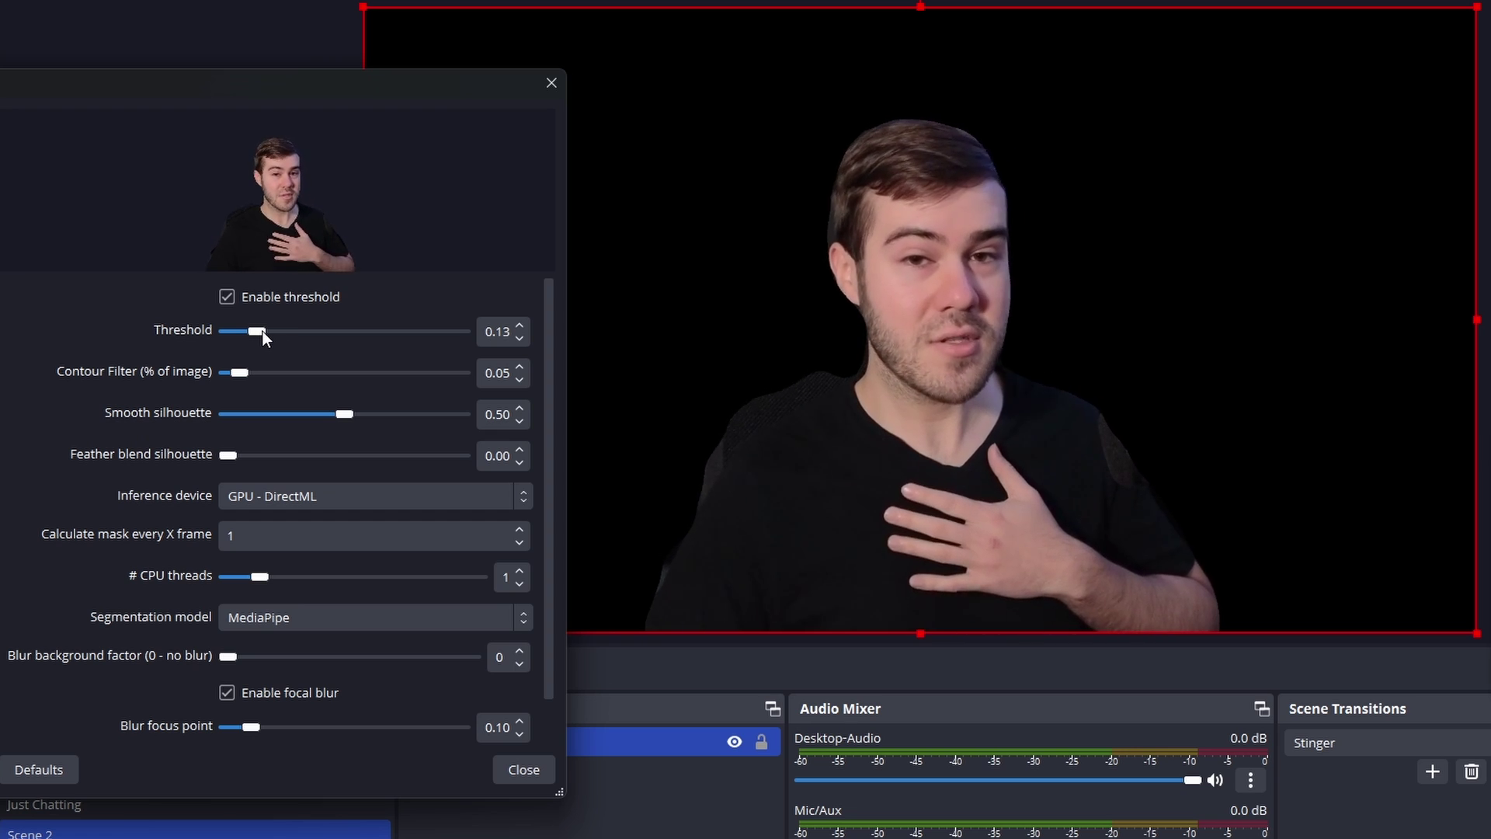
pyautogui.moveTo(262, 331)
pyautogui.mouseDown()
pyautogui.moveTo(496, 329)
pyautogui.moveTo(278, 332)
pyautogui.mouseUp()
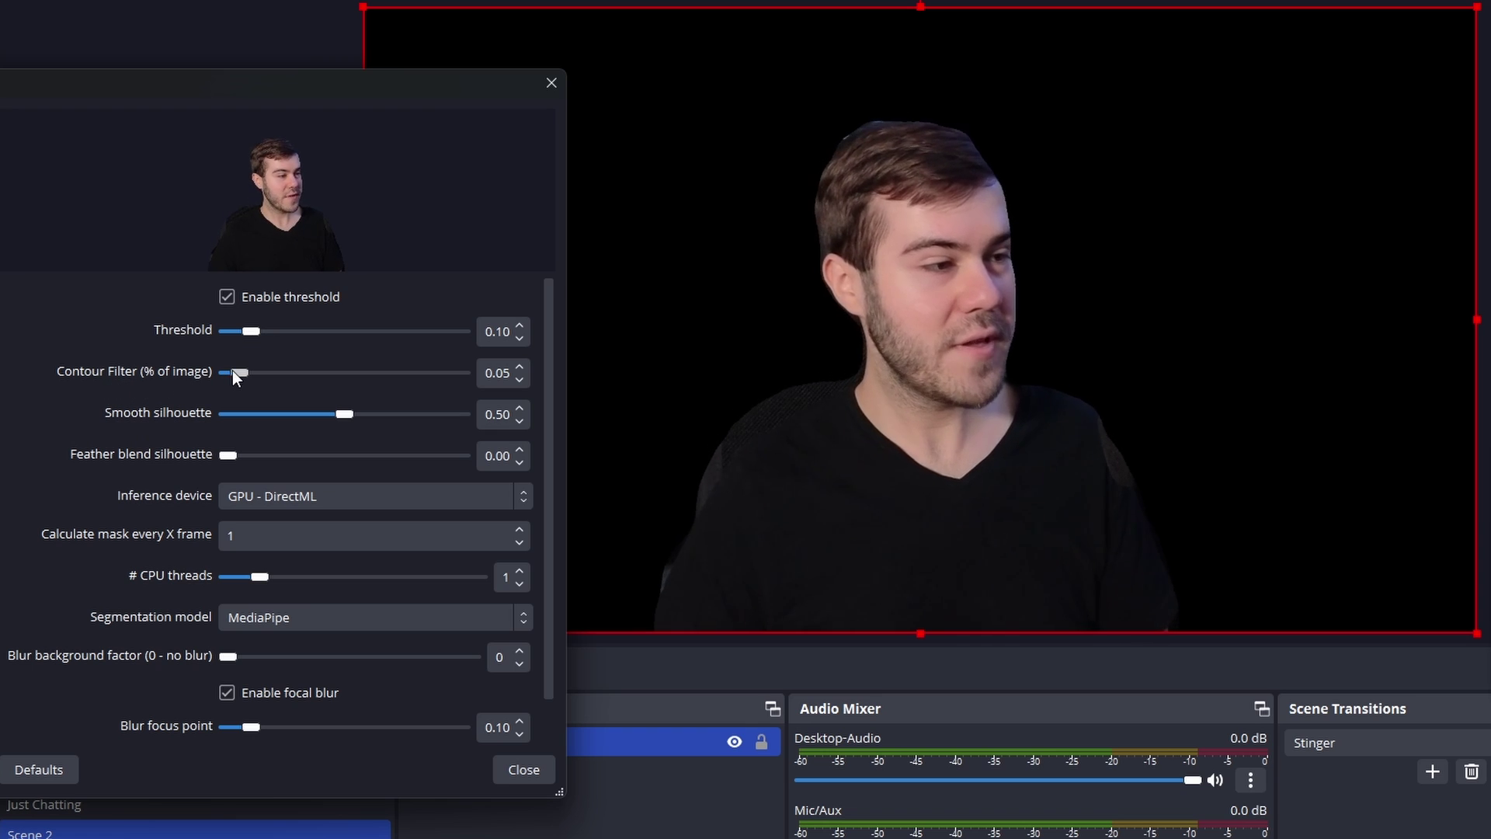
pyautogui.moveTo(241, 372)
pyautogui.mouseDown()
pyautogui.moveTo(427, 371)
pyautogui.moveTo(249, 381)
pyautogui.mouseUp()
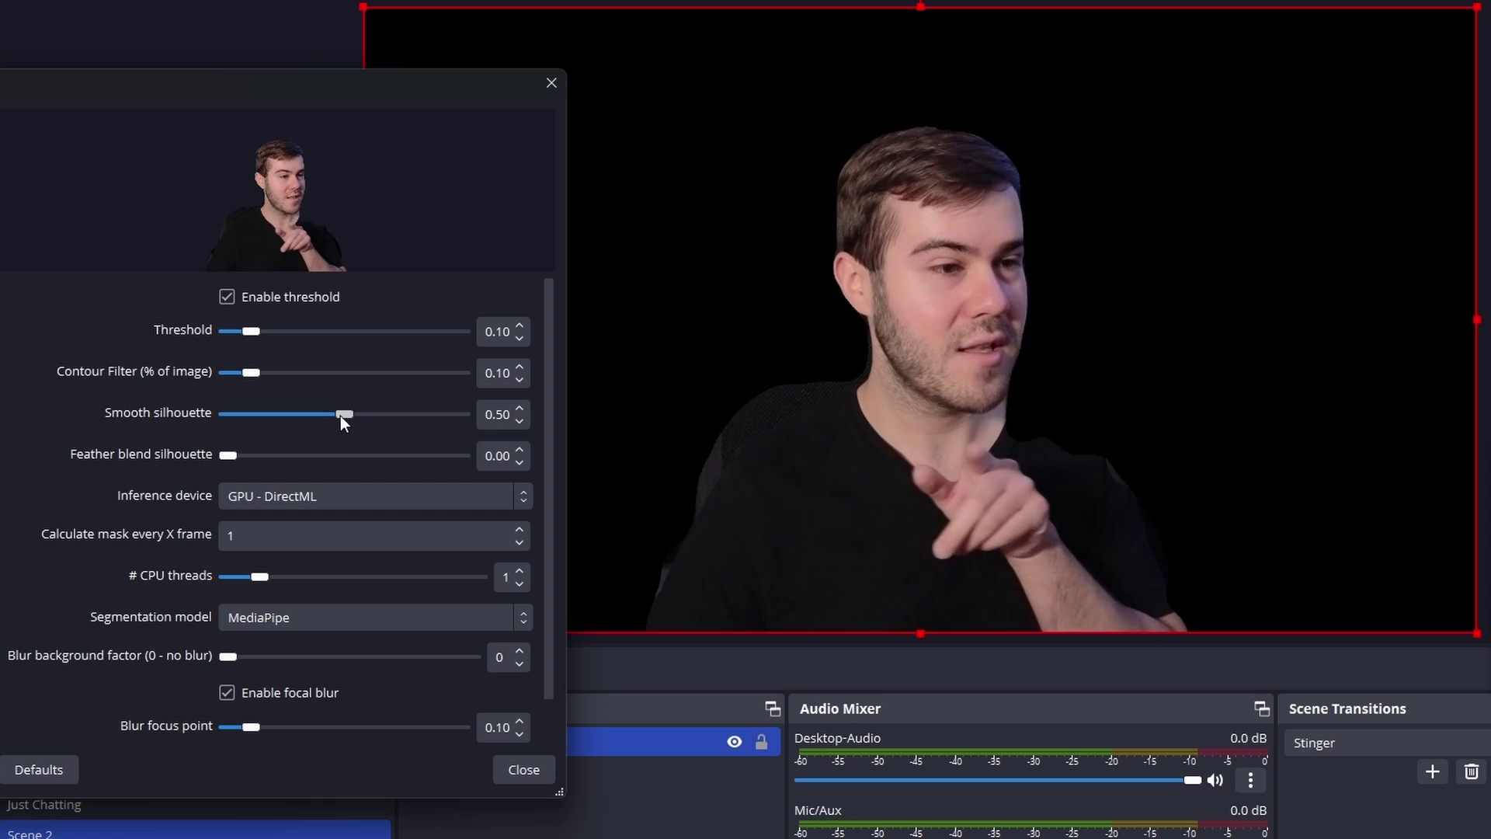
# Step: Set smooth silhouette to 1.00, feather blend to 0.60 and threshold to 0.03
pyautogui.moveTo(339, 413); pyautogui.dragTo(243, 413)
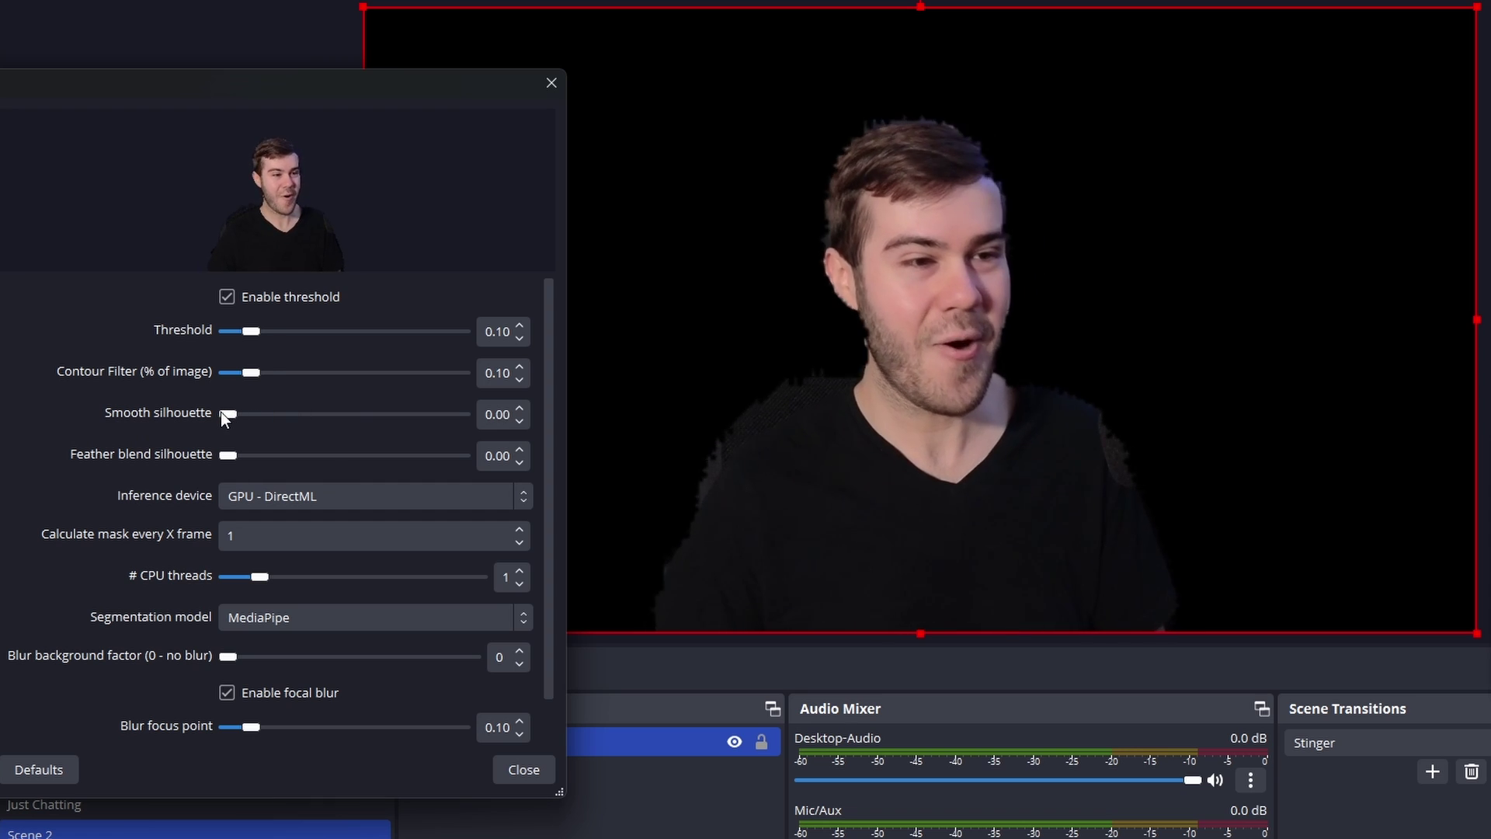
pyautogui.moveTo(221, 412); pyautogui.dragTo(400, 403)
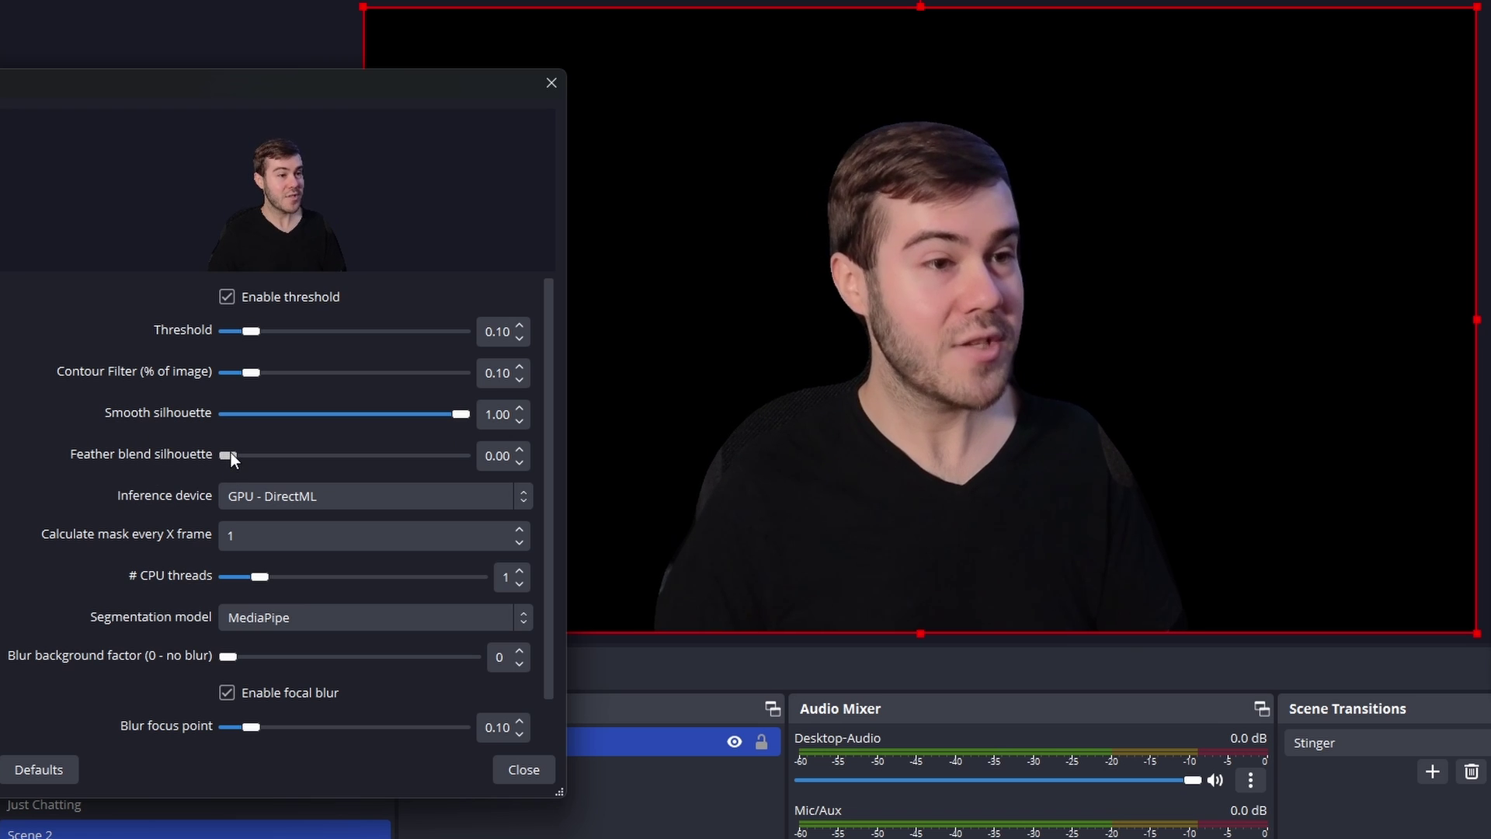
pyautogui.click(230, 454)
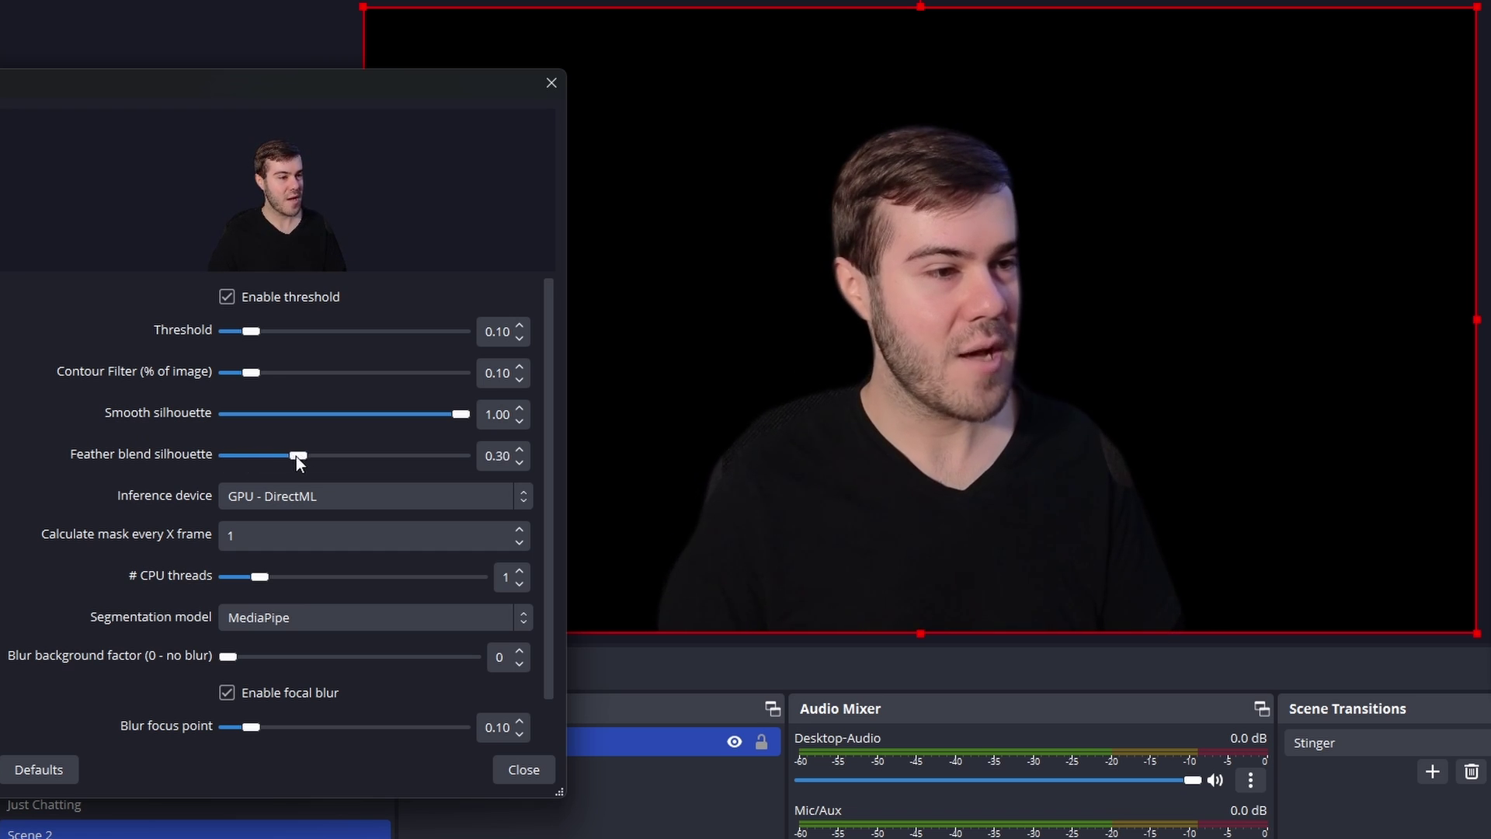
pyautogui.moveTo(373, 455); pyautogui.dragTo(555, 455)
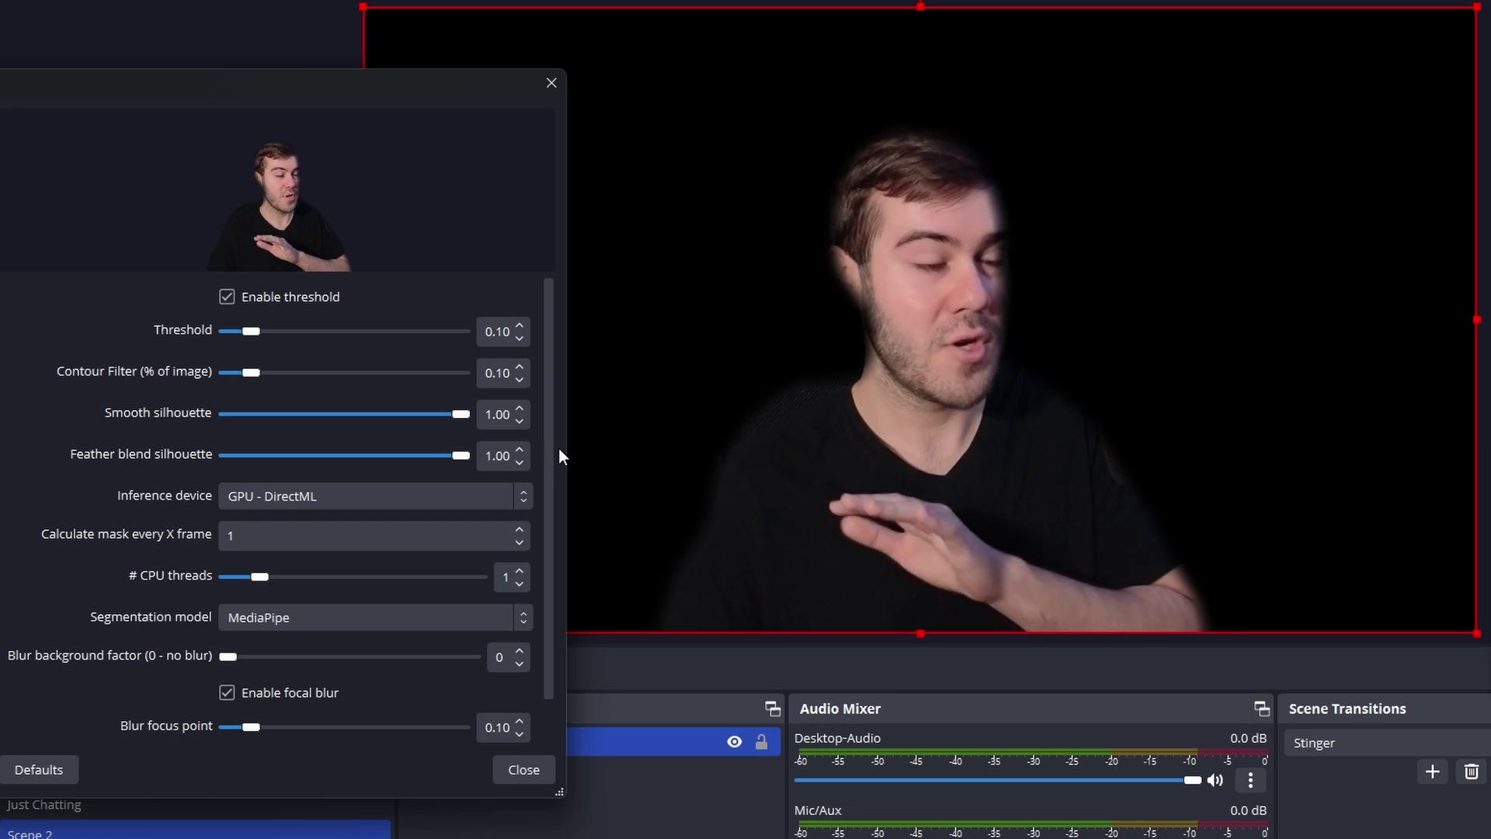
pyautogui.moveTo(461, 455); pyautogui.dragTo(379, 464)
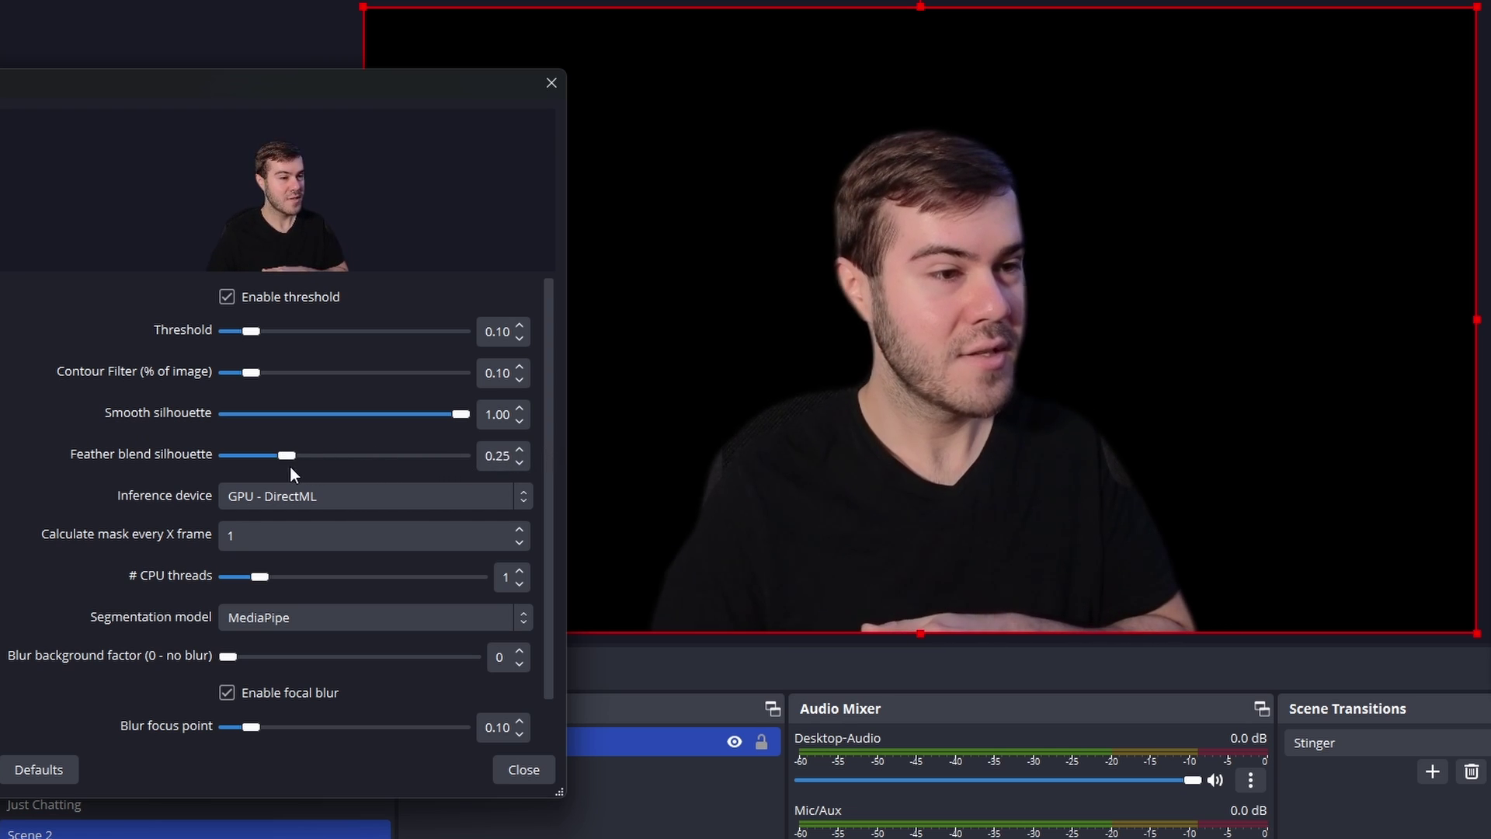
pyautogui.moveTo(241, 469); pyautogui.dragTo(484, 471)
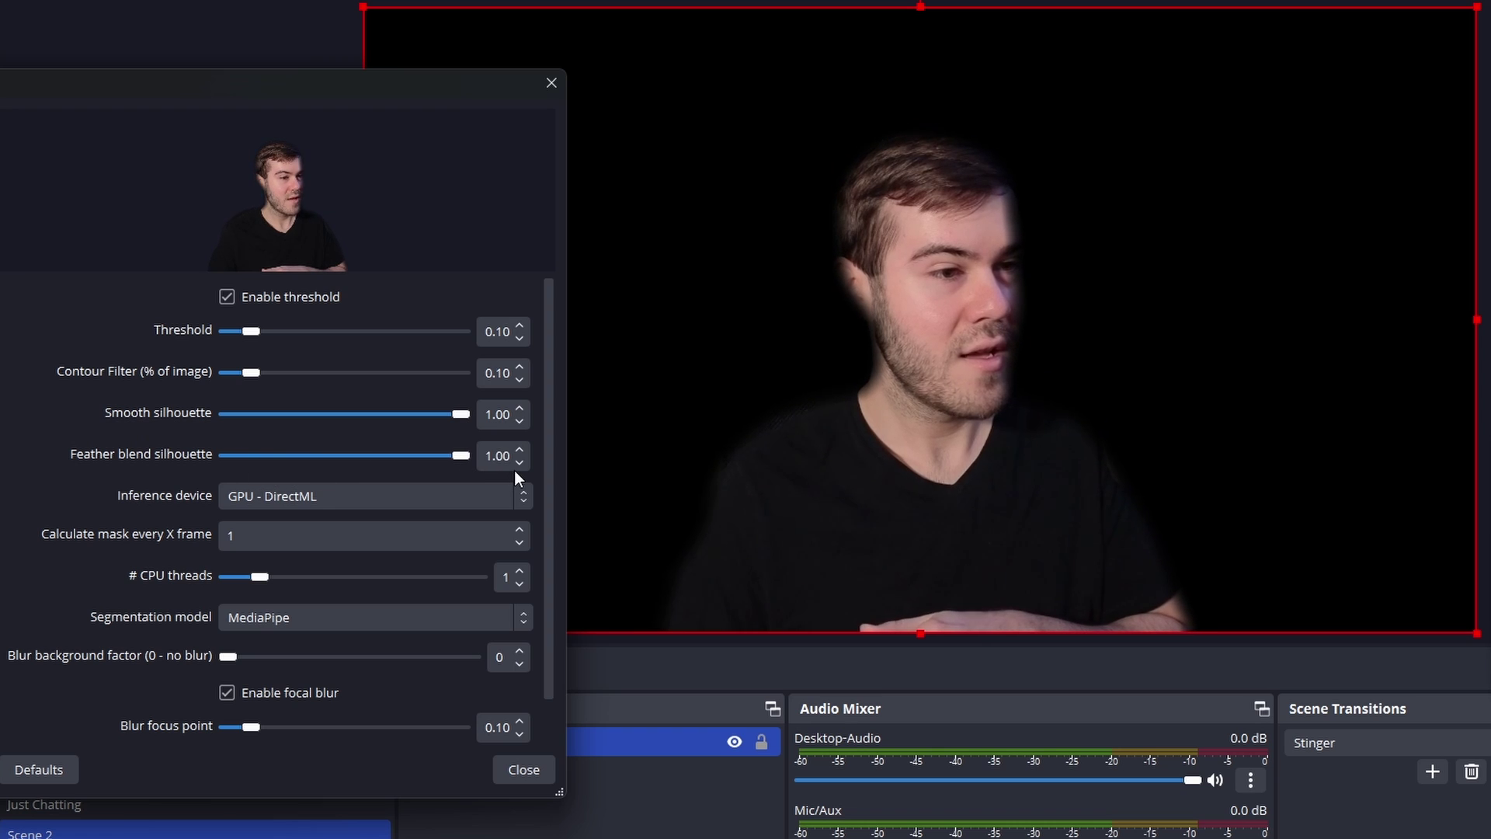
pyautogui.moveTo(371, 476)
pyautogui.mouseDown()
pyautogui.moveTo(314, 477)
pyautogui.moveTo(388, 474)
pyautogui.moveTo(319, 469)
pyautogui.moveTo(363, 464)
pyautogui.mouseUp()
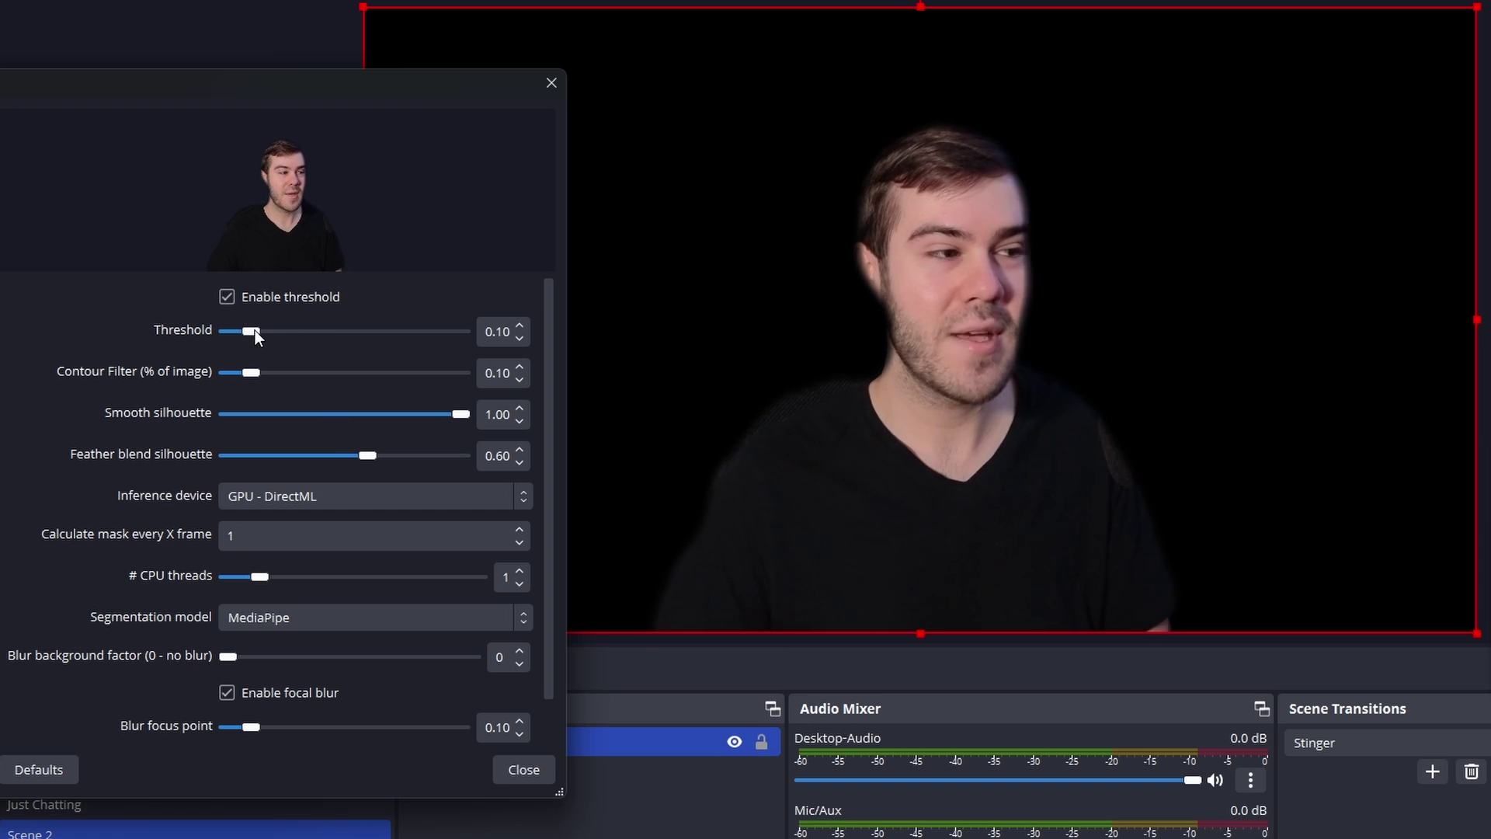
pyautogui.moveTo(255, 329)
pyautogui.mouseDown()
pyautogui.moveTo(417, 334)
pyautogui.moveTo(216, 343)
pyautogui.moveTo(246, 344)
pyautogui.mouseUp()
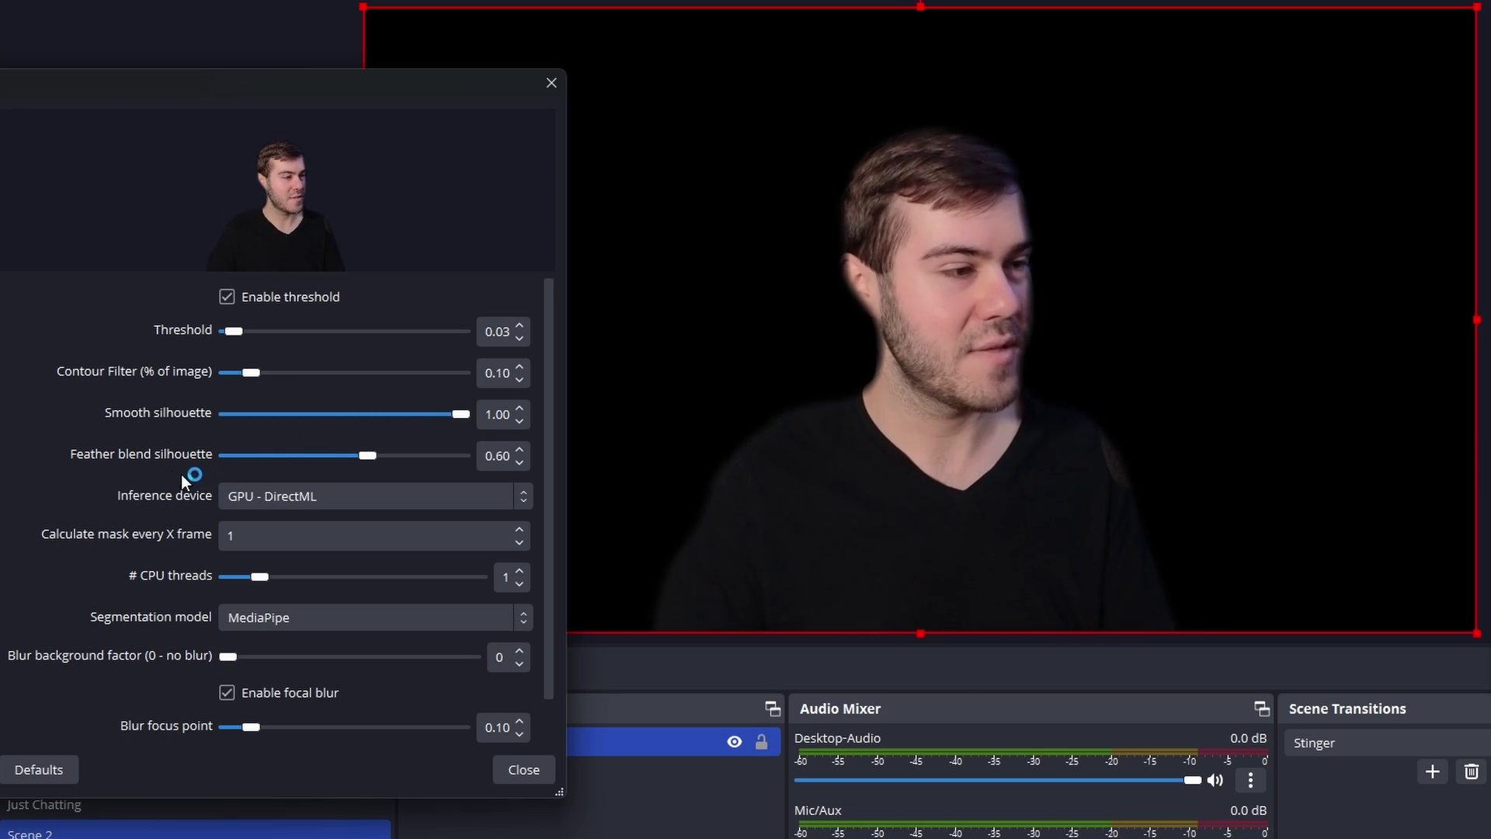
pyautogui.scroll(-1, 151, 526)
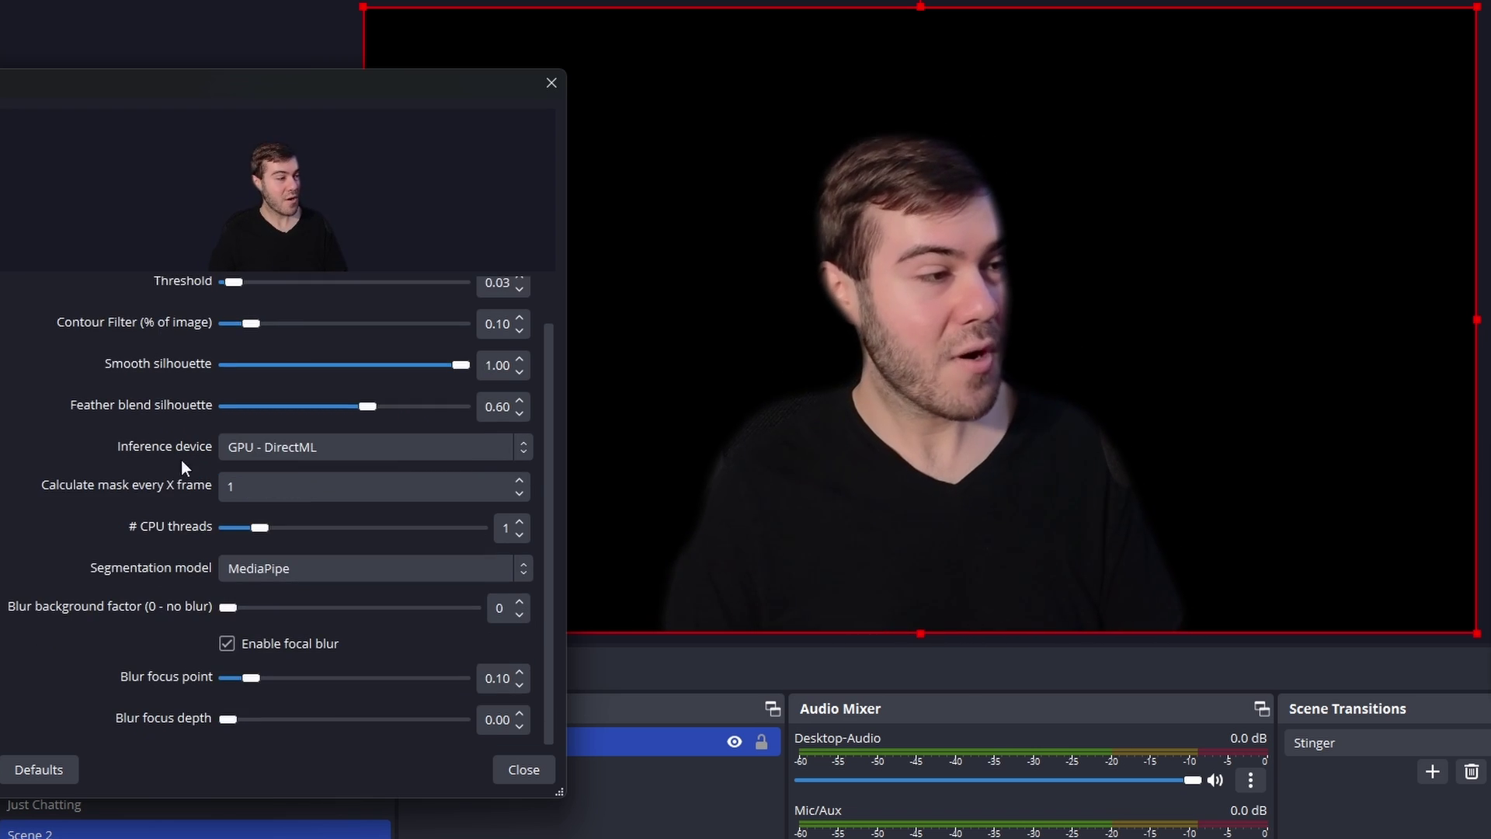
pyautogui.click(306, 441)
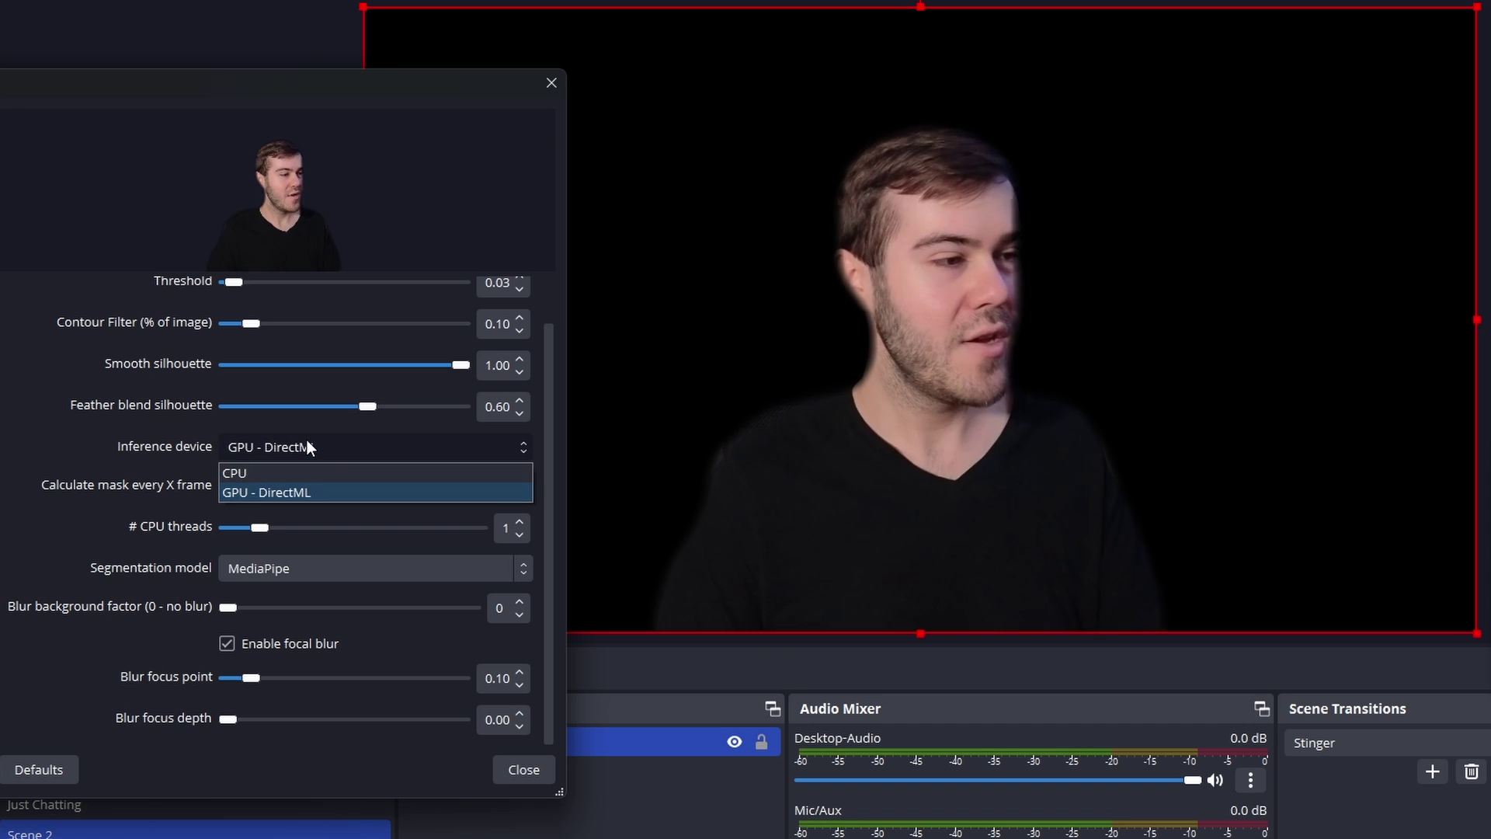
pyautogui.click(258, 472)
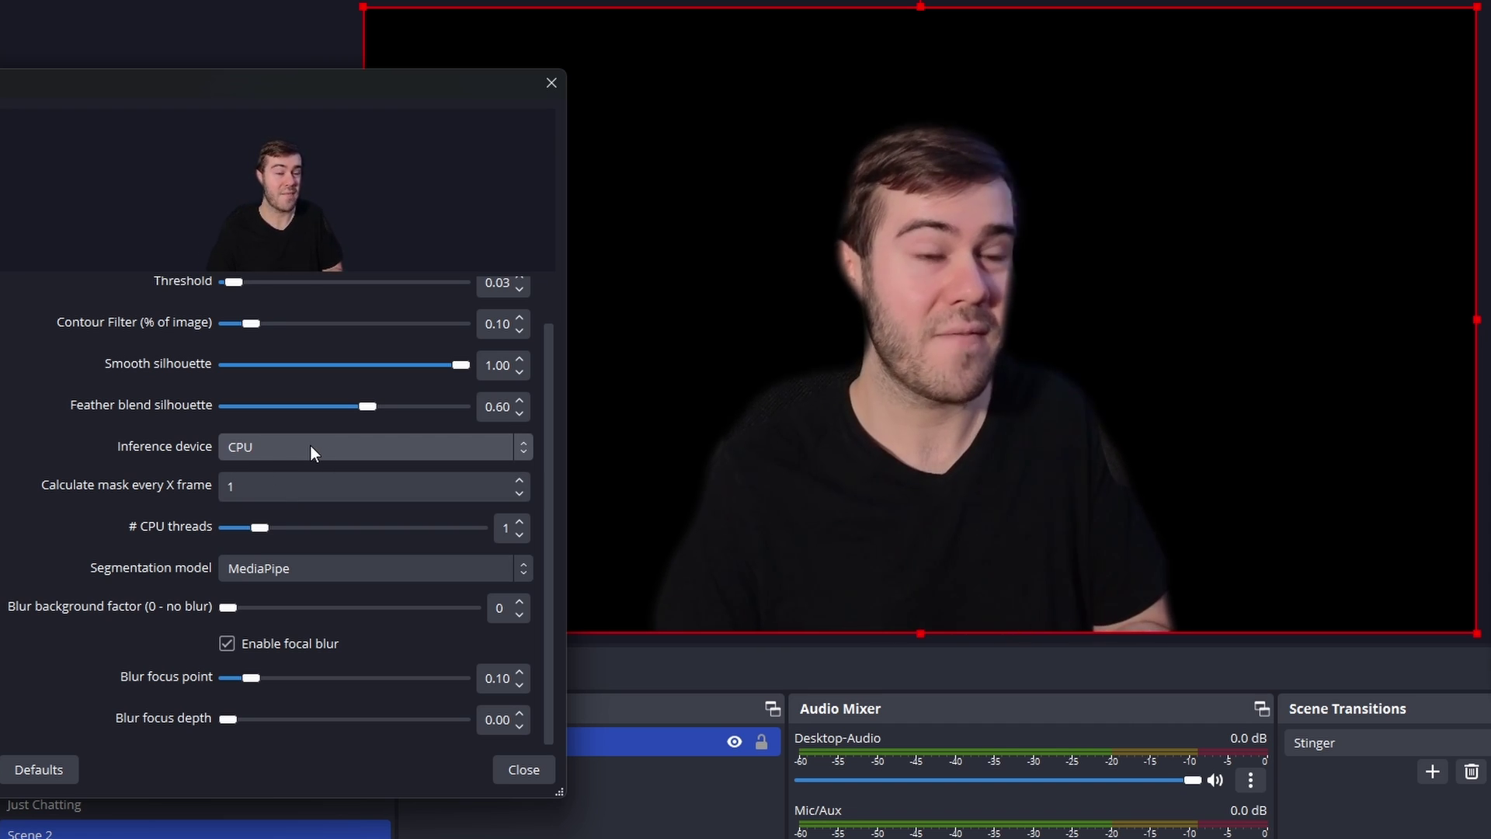
pyautogui.click(310, 445)
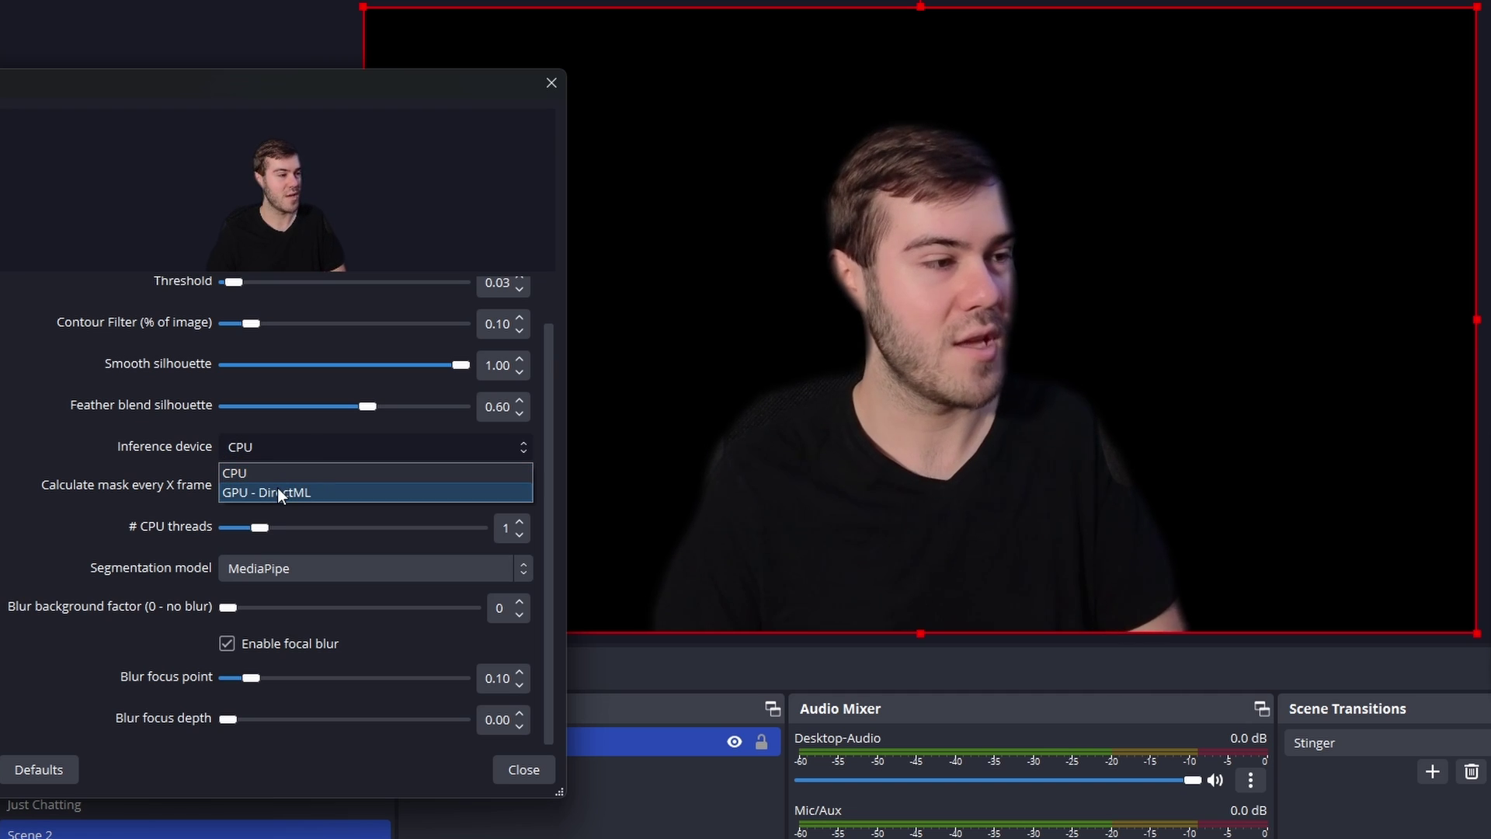
pyautogui.click(277, 491)
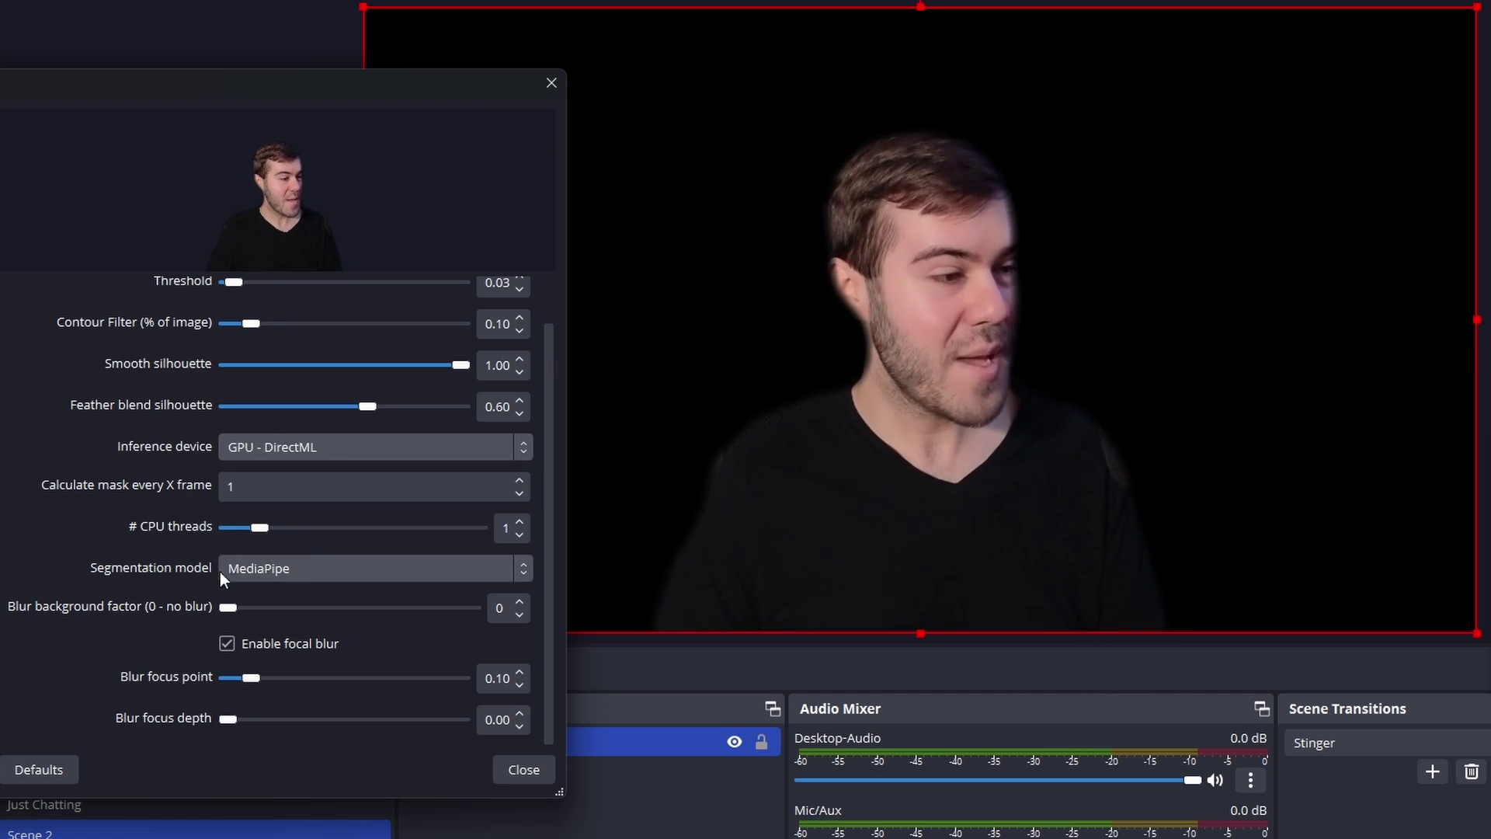
# Step: Set blur background factor 3, blur focus point 0.20 and blur focus depth 0.30
pyautogui.click(263, 677)
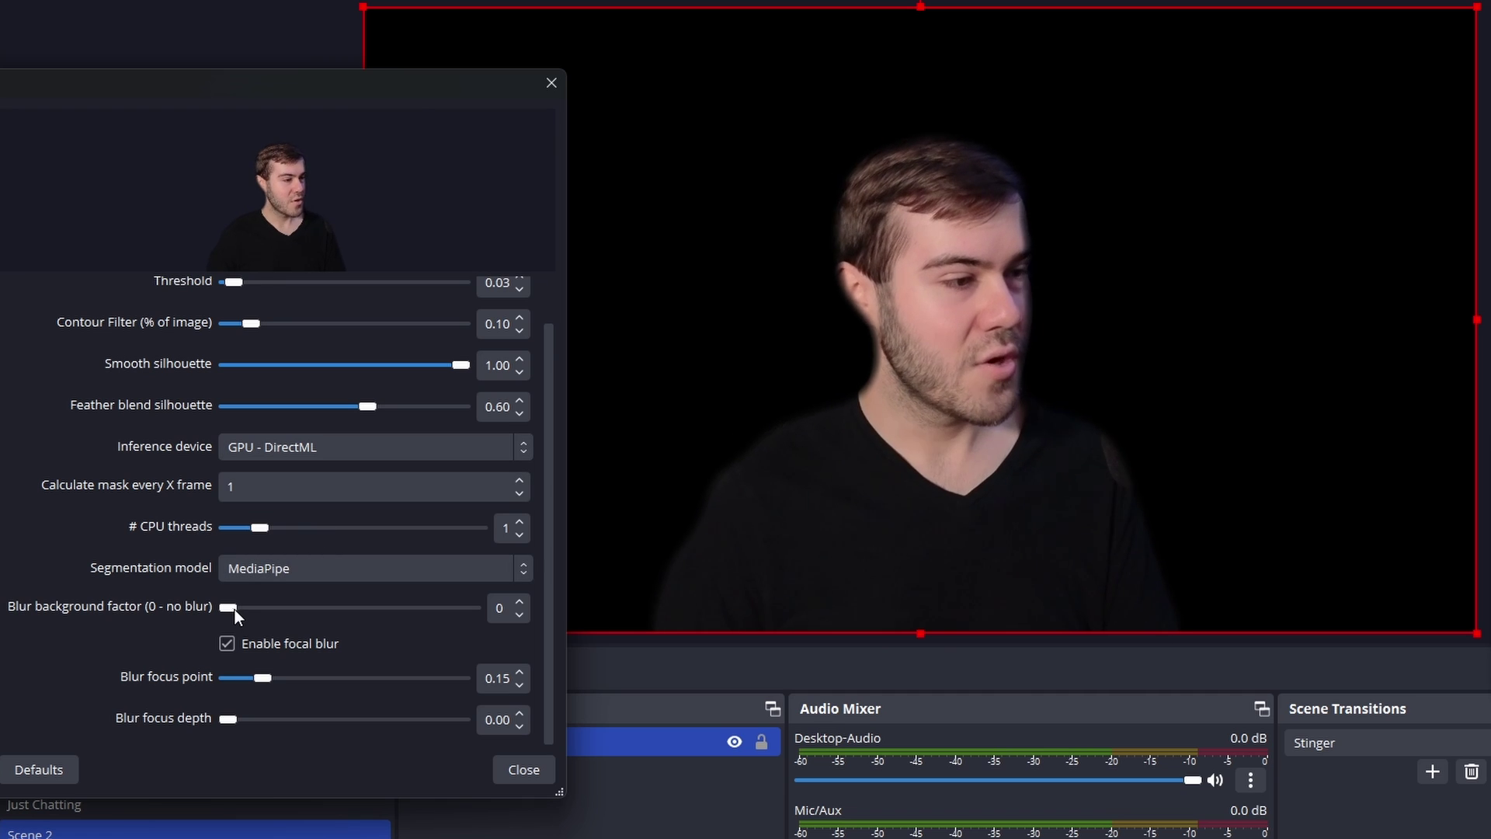
pyautogui.moveTo(235, 608); pyautogui.dragTo(263, 620)
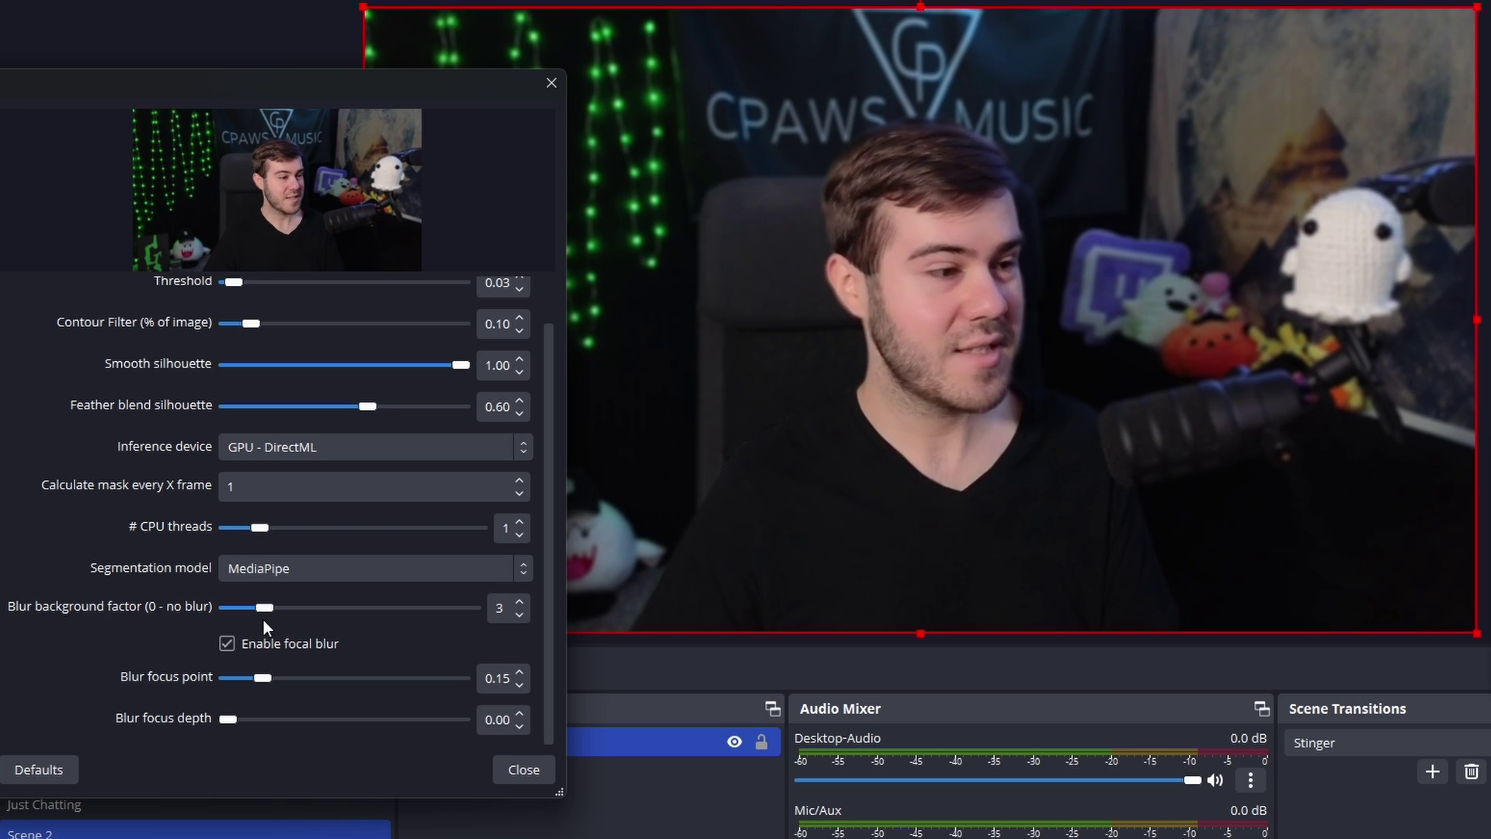
pyautogui.moveTo(264, 677); pyautogui.dragTo(217, 674)
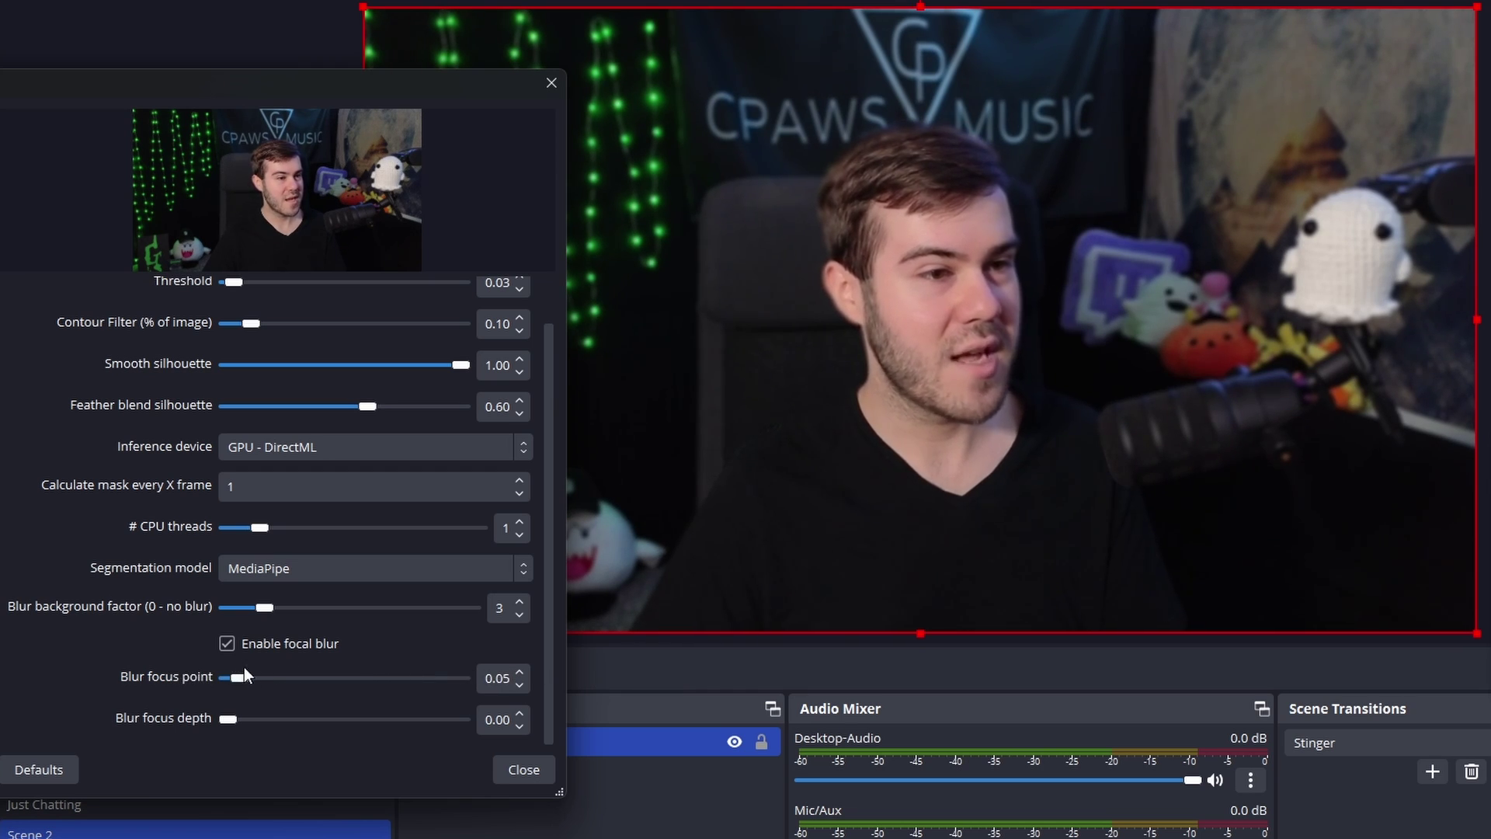
pyautogui.click(241, 670)
pyautogui.moveTo(214, 673); pyautogui.dragTo(281, 673)
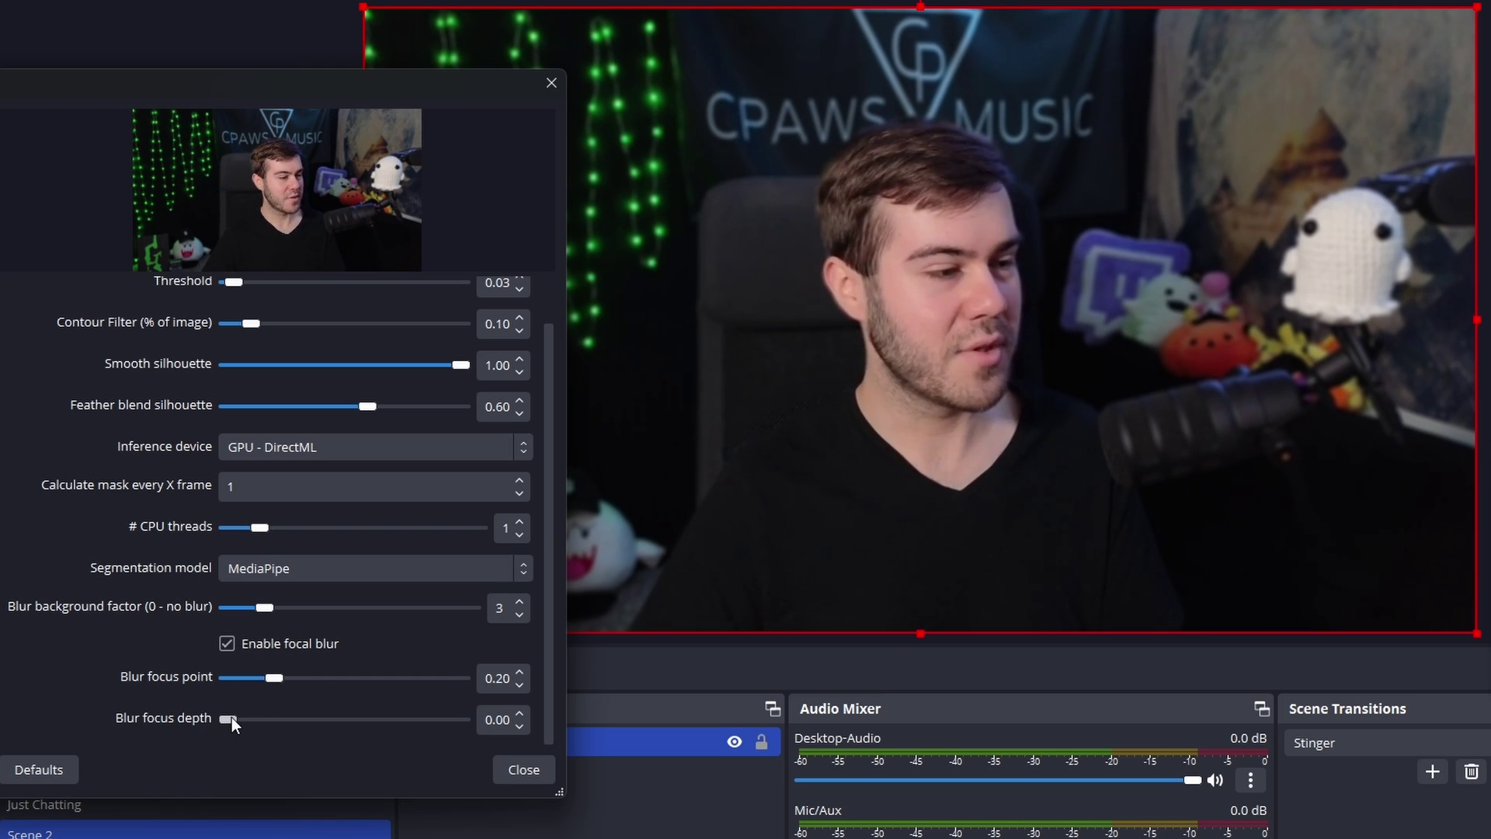
pyautogui.moveTo(234, 719); pyautogui.dragTo(147, 729)
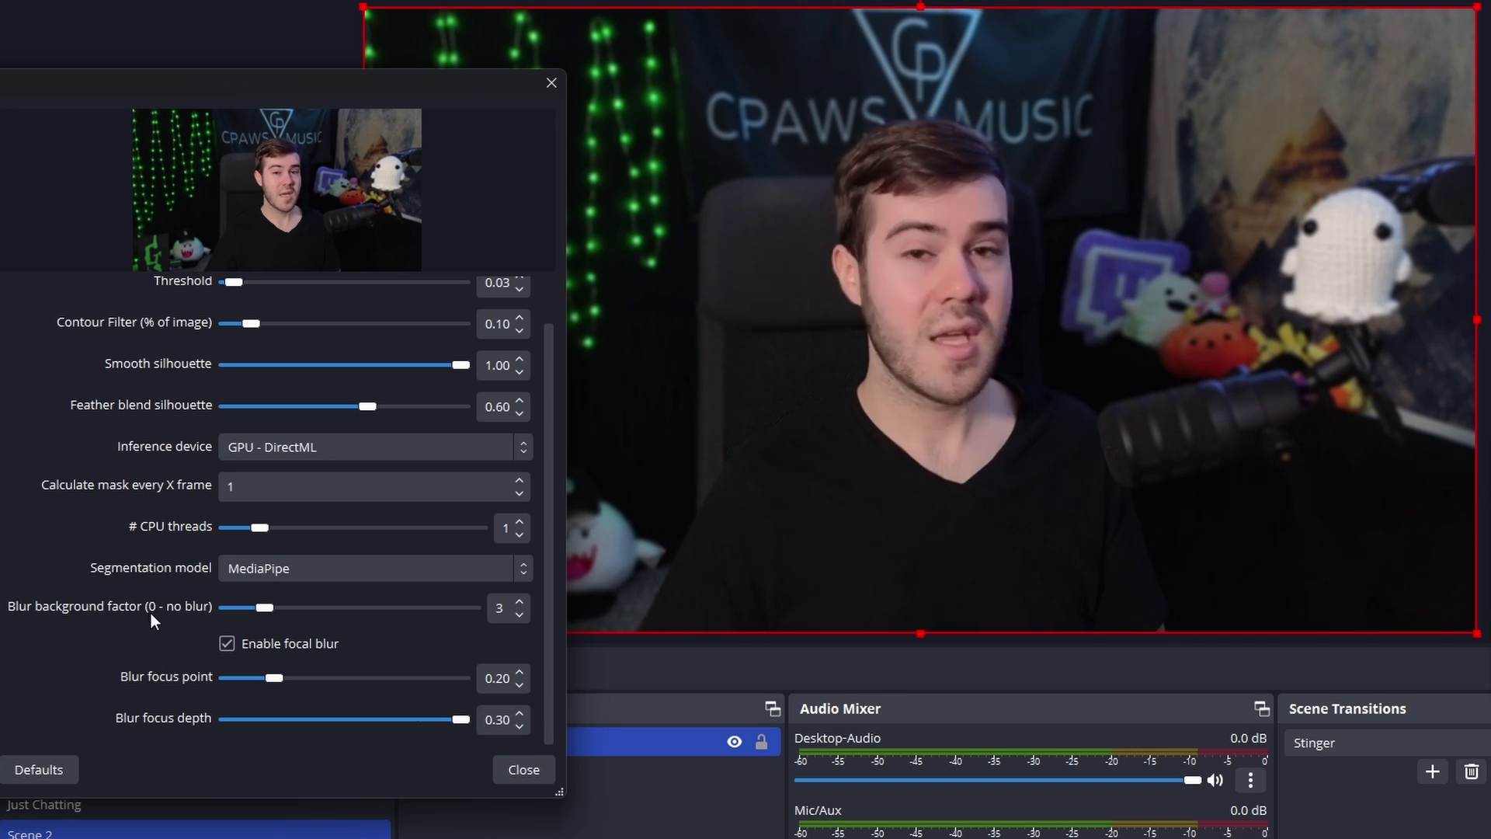
pyautogui.scroll(1, 146, 598)
pyautogui.scroll(-1, 143, 594)
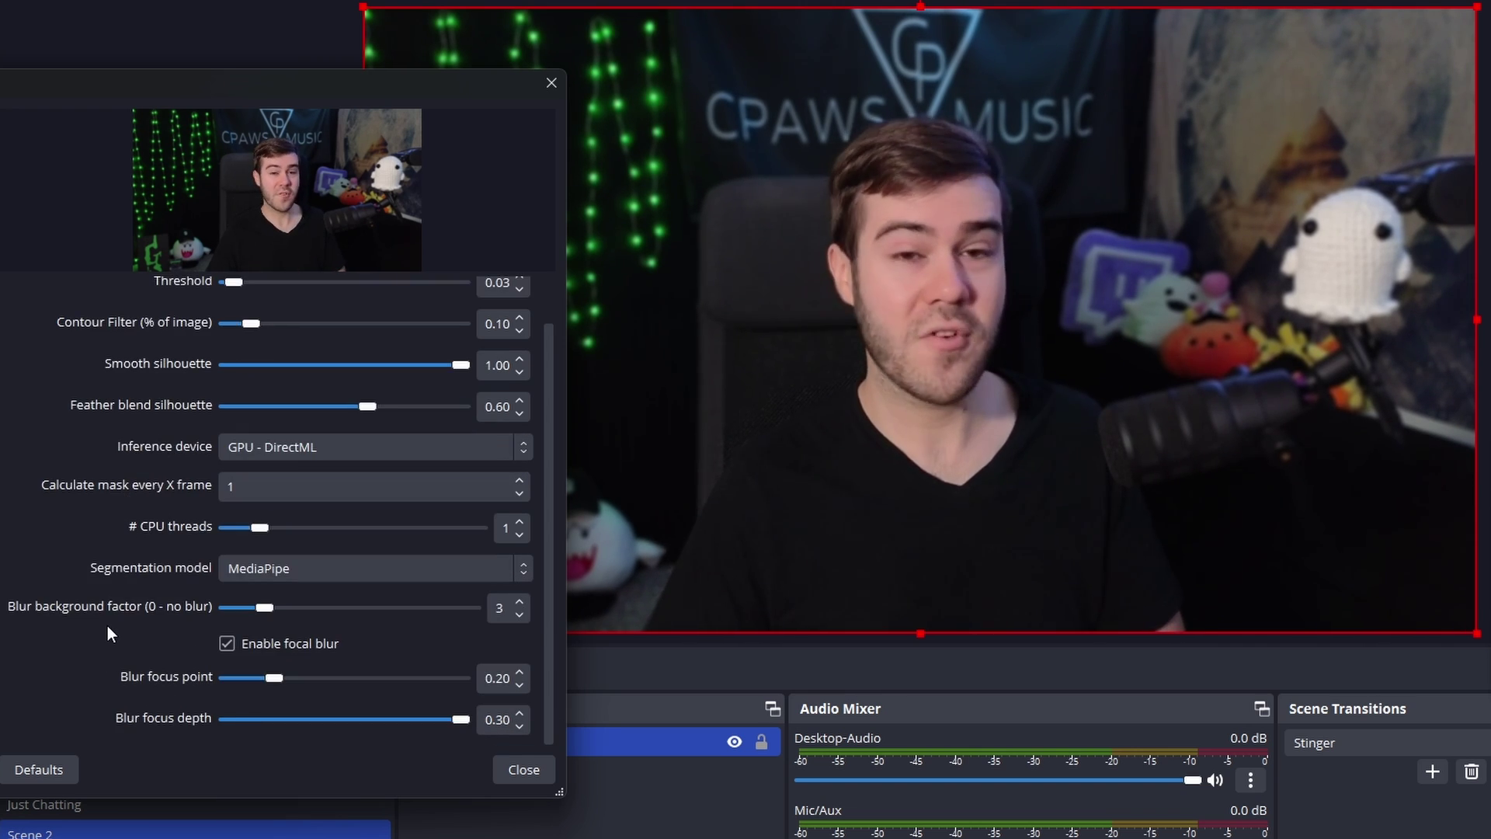